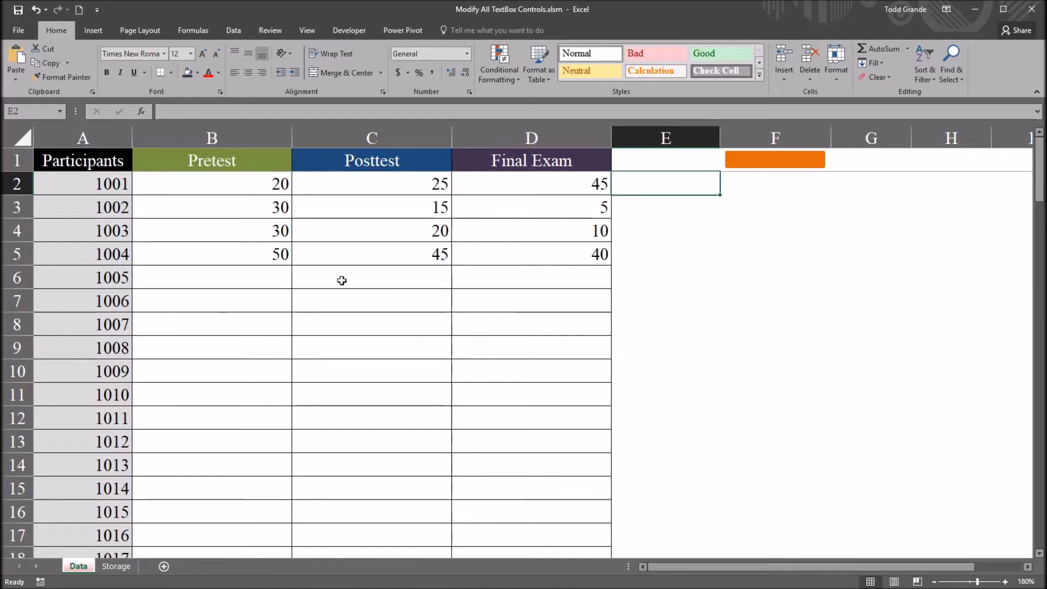
# Review the Pretest and Posttest cells and select all values in the Participants column.
pyautogui.click(262, 279)
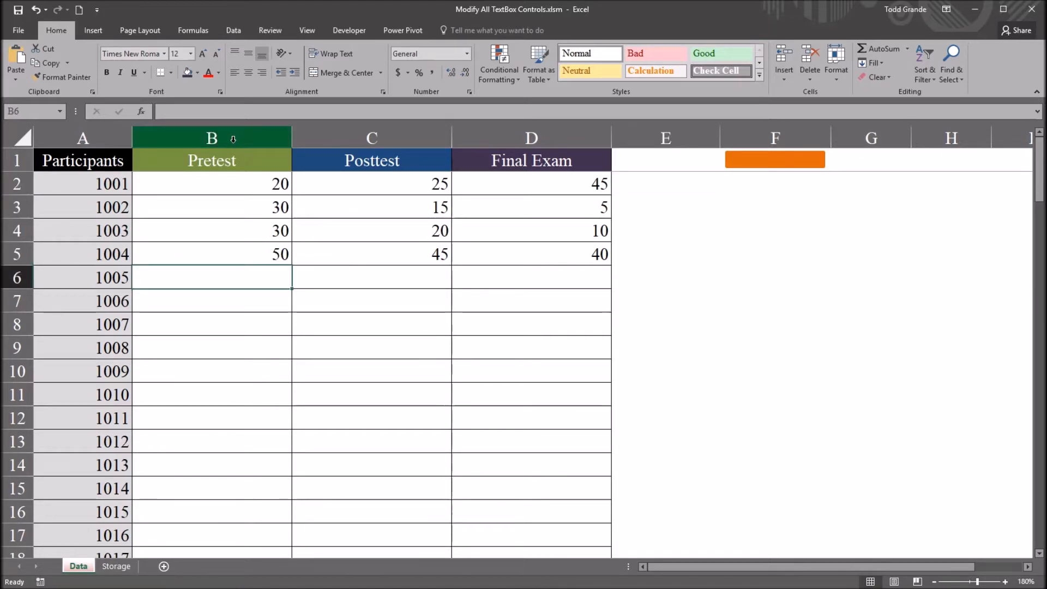
pyautogui.click(366, 214)
pyautogui.click(112, 168)
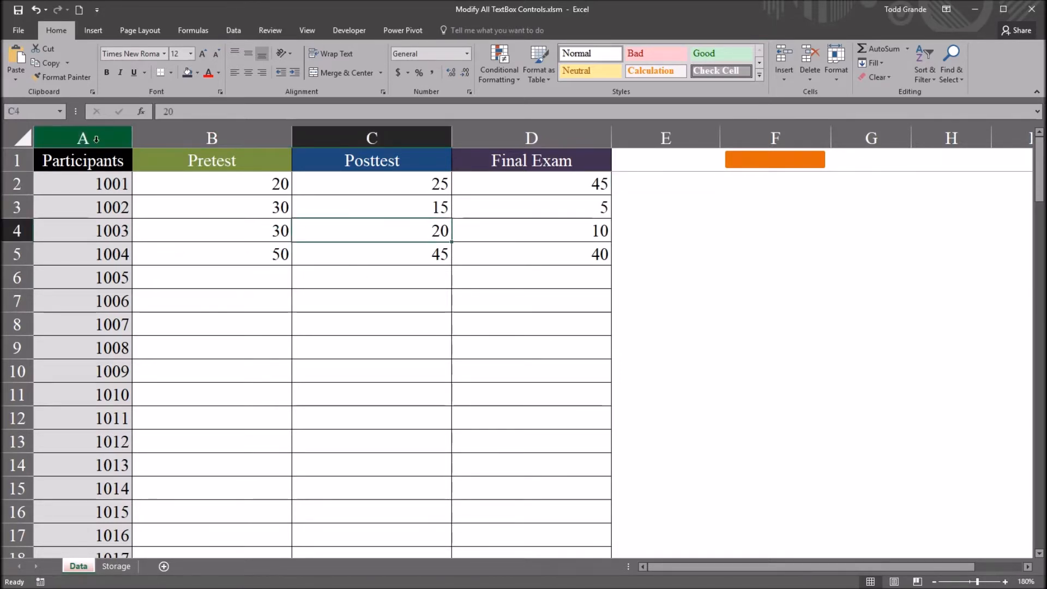
pyautogui.hotkey('ctrl', 'shift', 'Down')
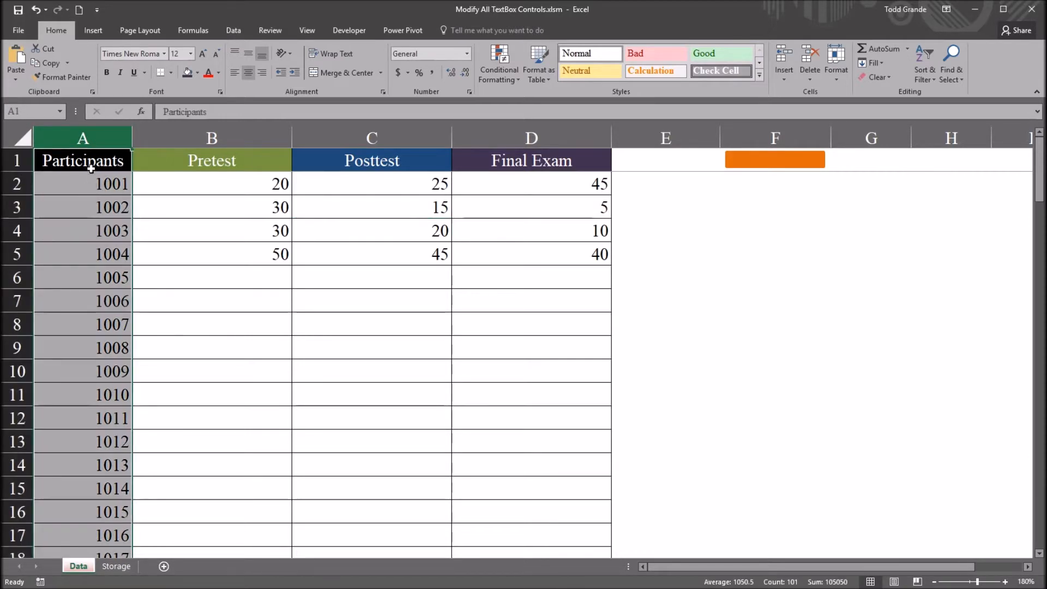
# Review the Pretest, Posttest and Final Exam columns and headings, ending on B6 for participant 1005.
pyautogui.click(212, 138)
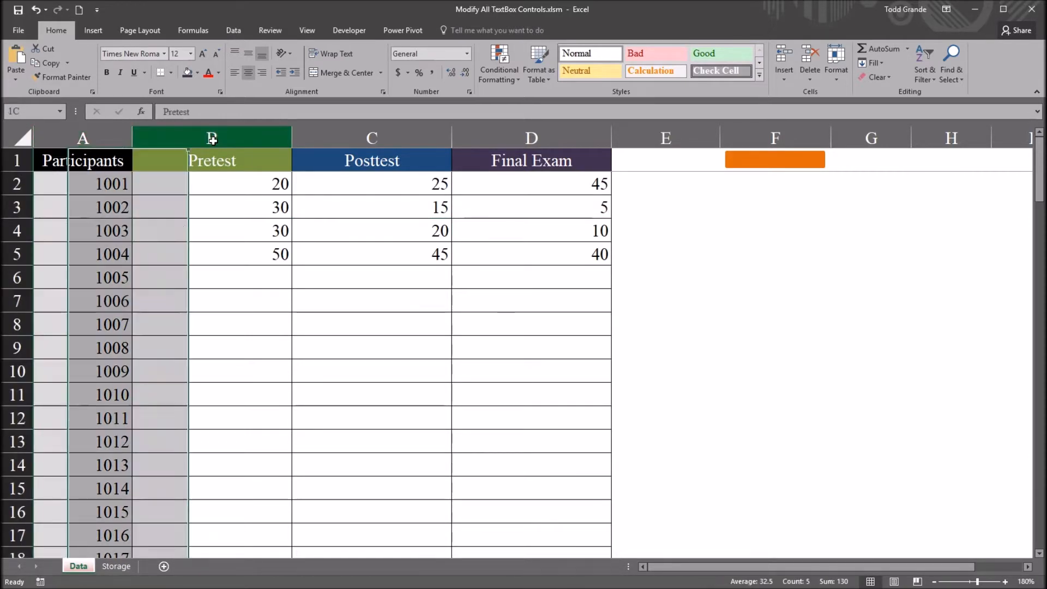
pyautogui.click(372, 137)
pyautogui.click(530, 138)
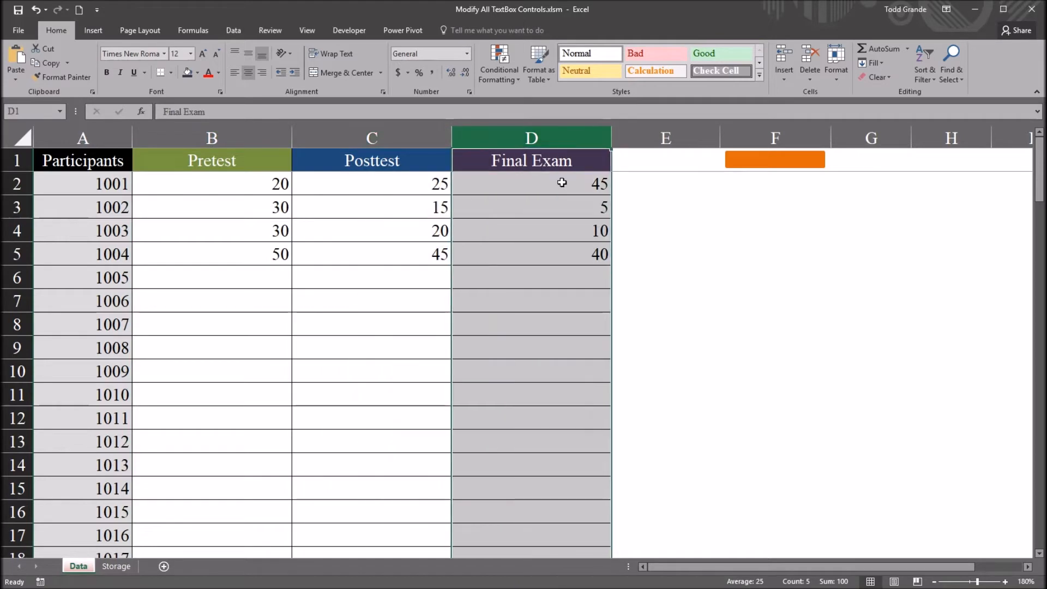
pyautogui.click(243, 161)
pyautogui.click(372, 161)
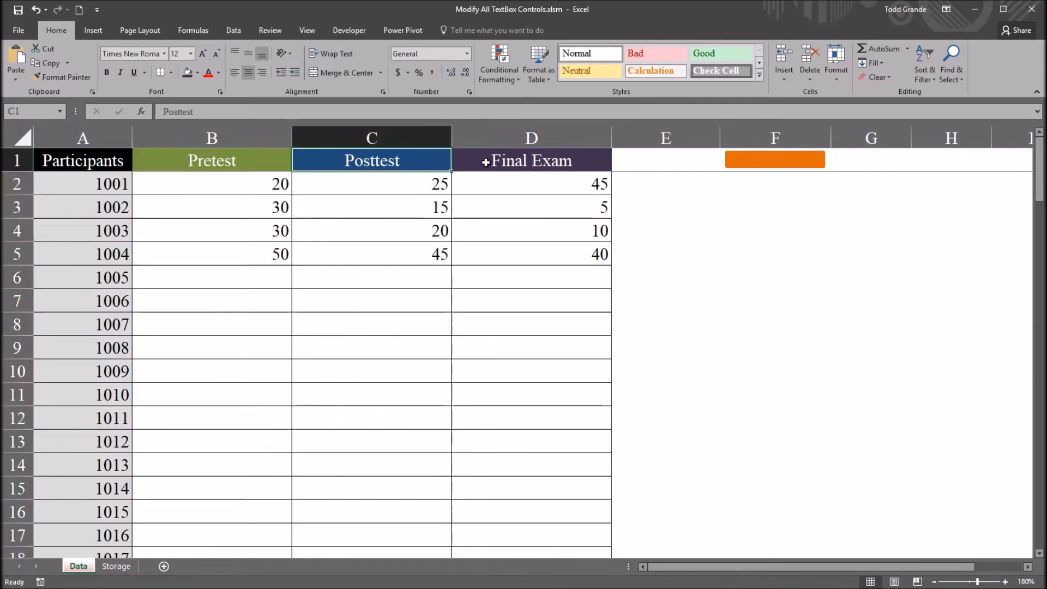
pyautogui.click(507, 161)
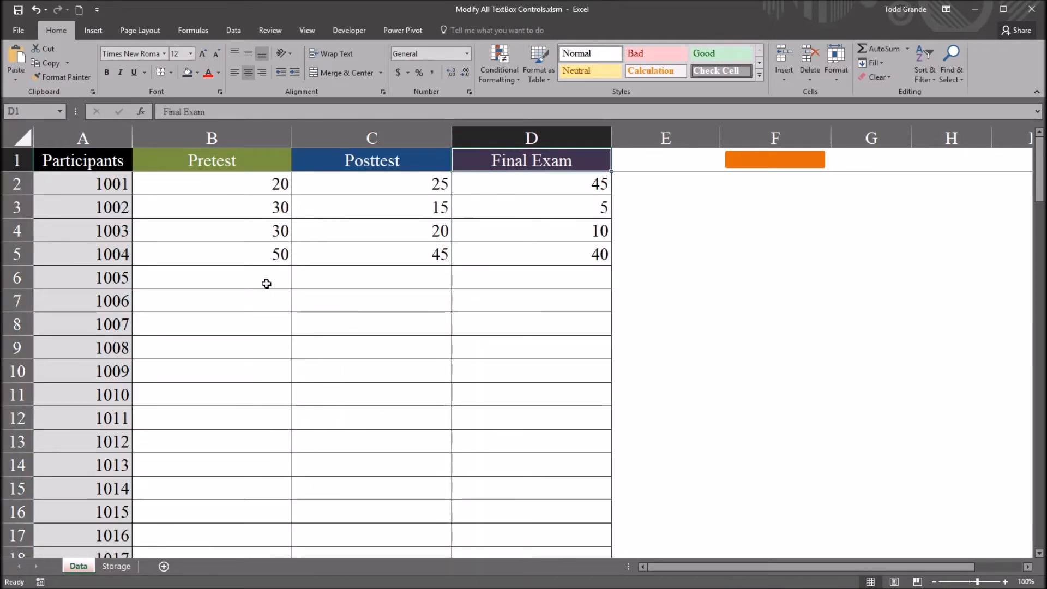
pyautogui.click(254, 279)
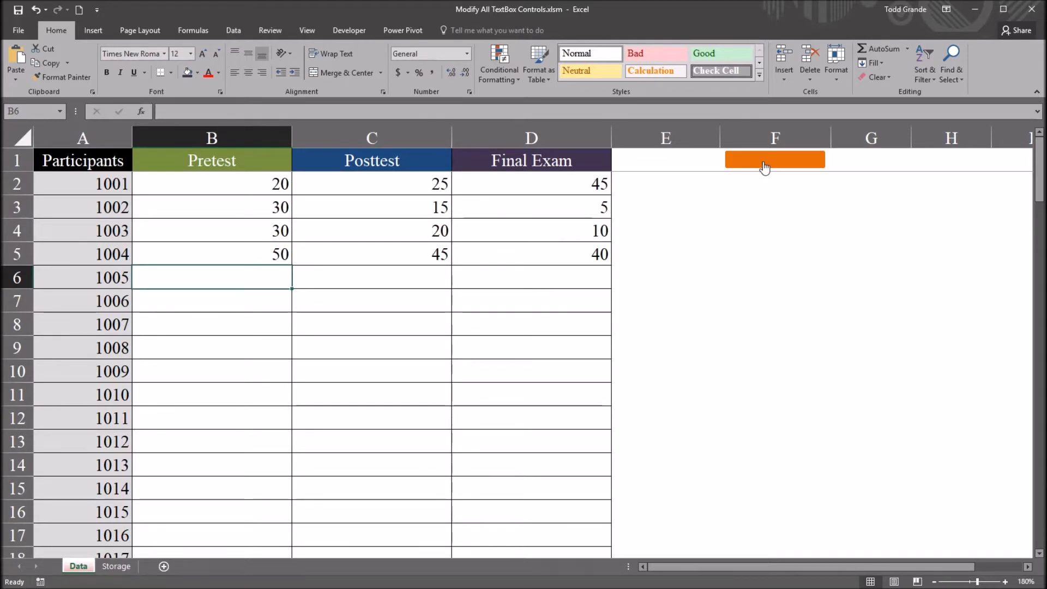
# Submit 45, 40, 35 for participant 1005 through the Enter Data form, check row 6, then close the form.
pyautogui.click(760, 171)
pyautogui.write('40')
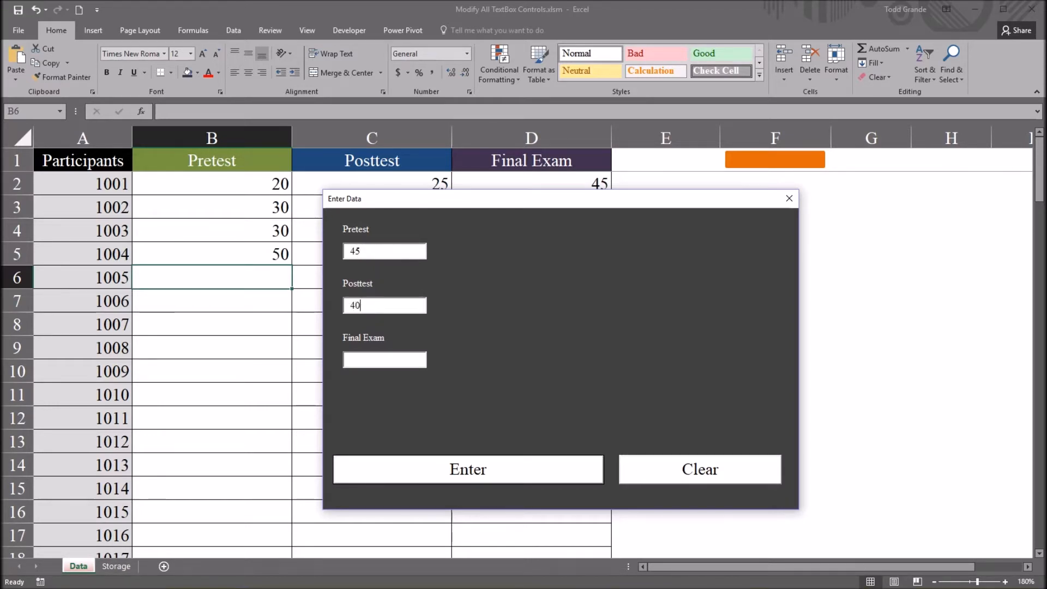
pyautogui.write('35')
pyautogui.click(451, 473)
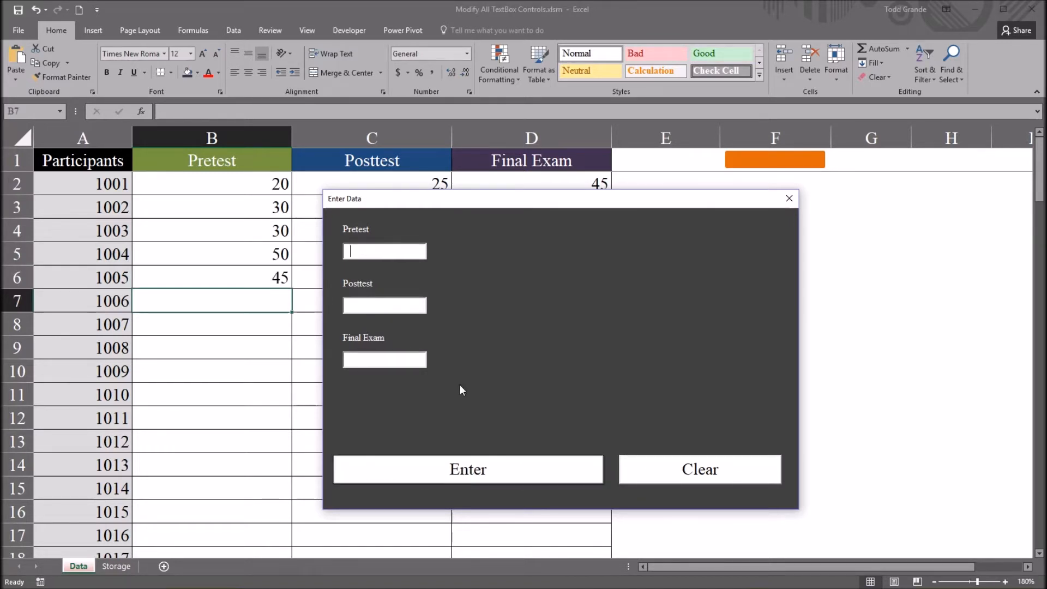
pyautogui.moveTo(470, 202); pyautogui.dragTo(762, 193)
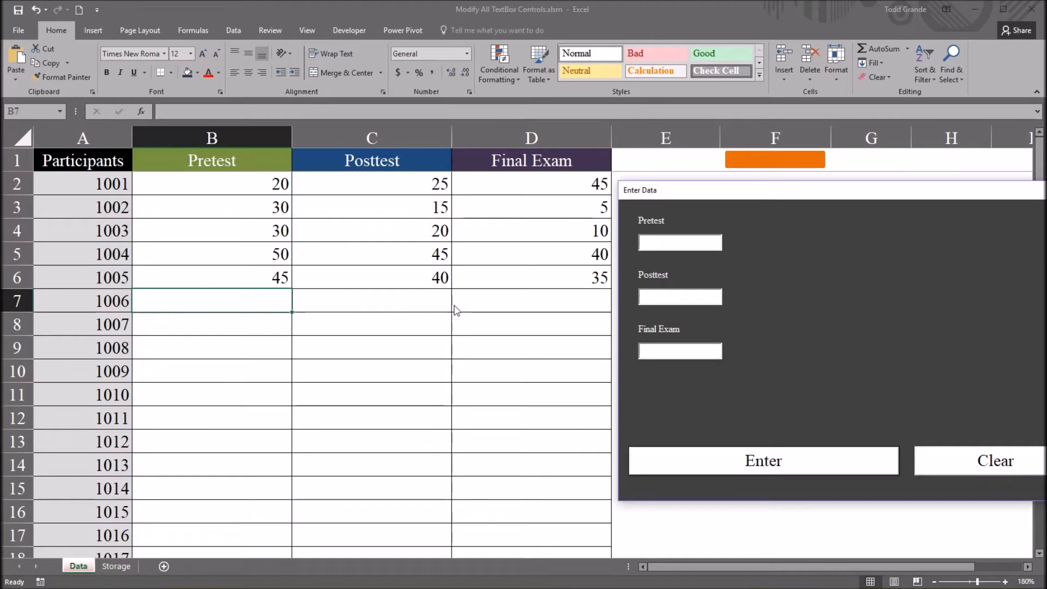
pyautogui.moveTo(707, 197); pyautogui.dragTo(369, 199)
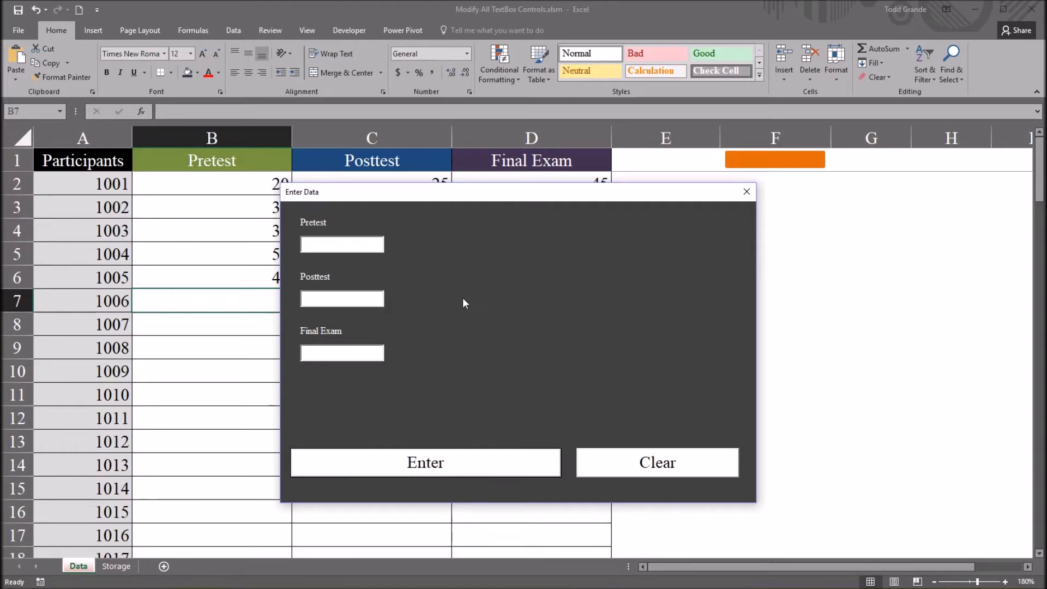
pyautogui.click(746, 191)
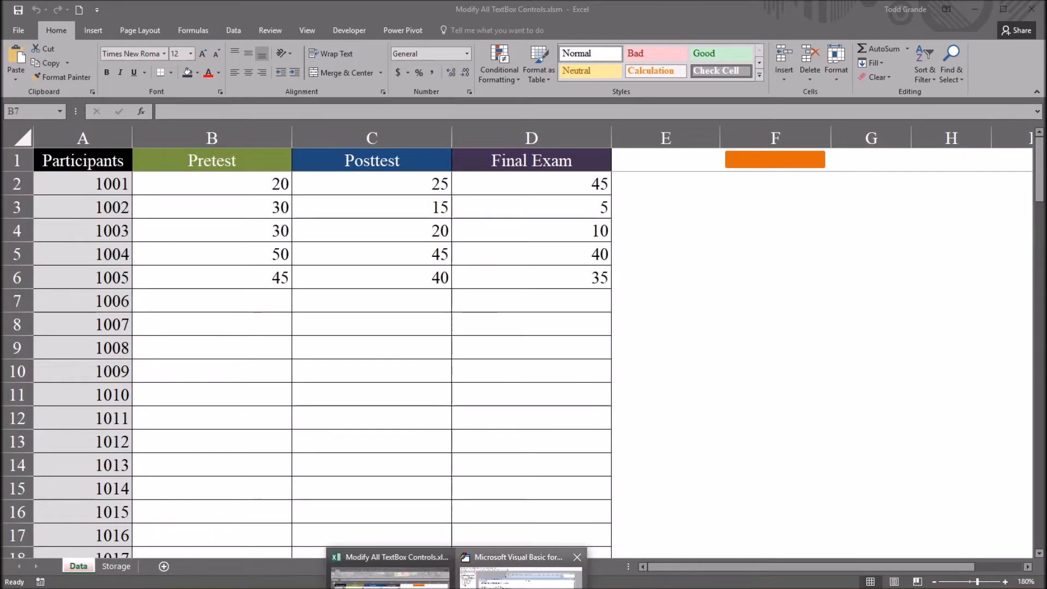
# Switch to the VBA editor and show the Main form's design and its Name property.
pyautogui.click(522, 568)
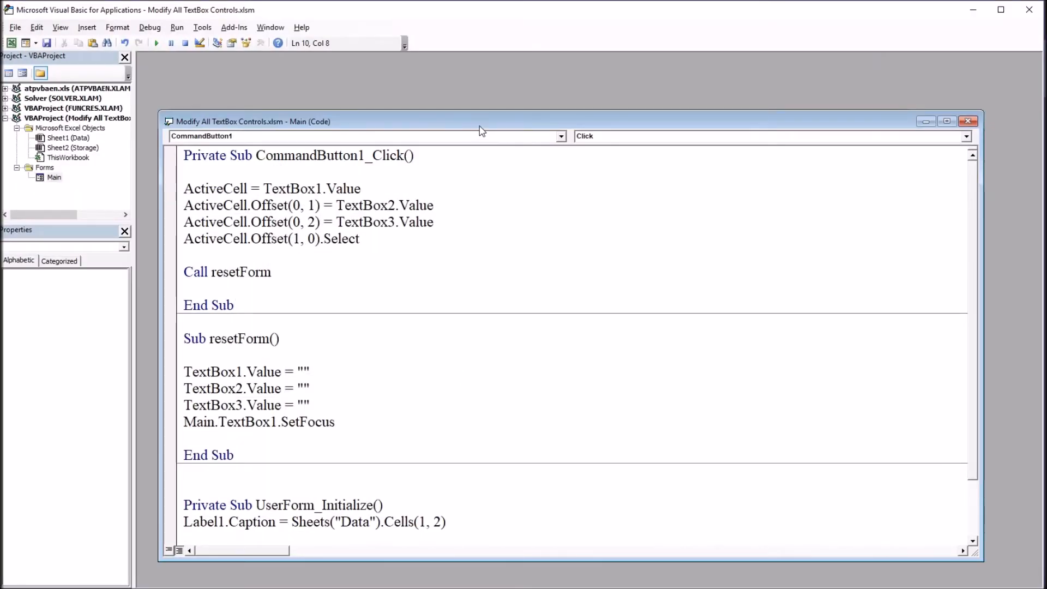
pyautogui.moveTo(483, 121); pyautogui.dragTo(482, 94)
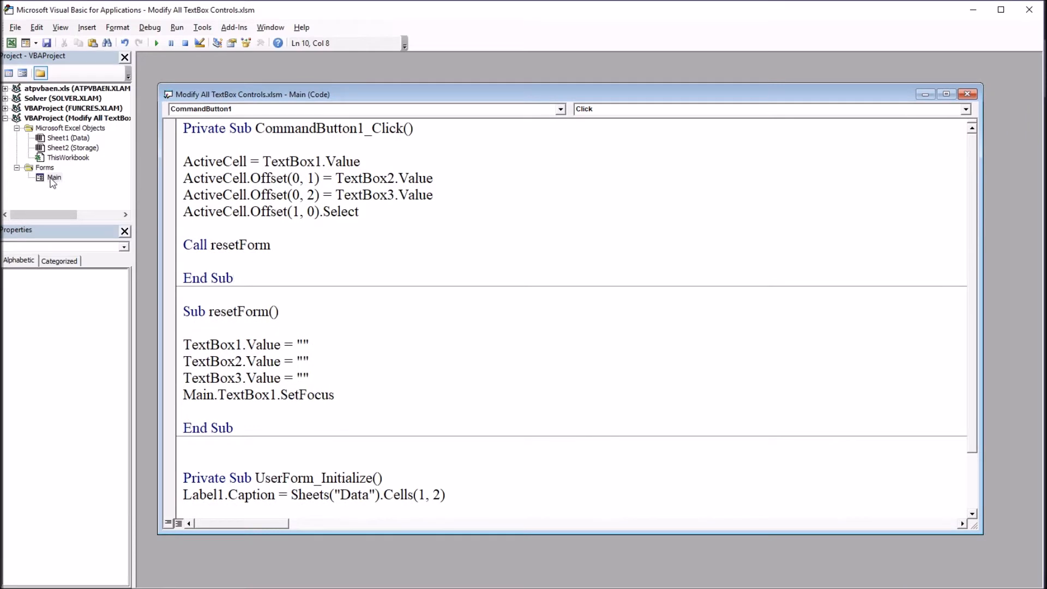
pyautogui.doubleClick(53, 177)
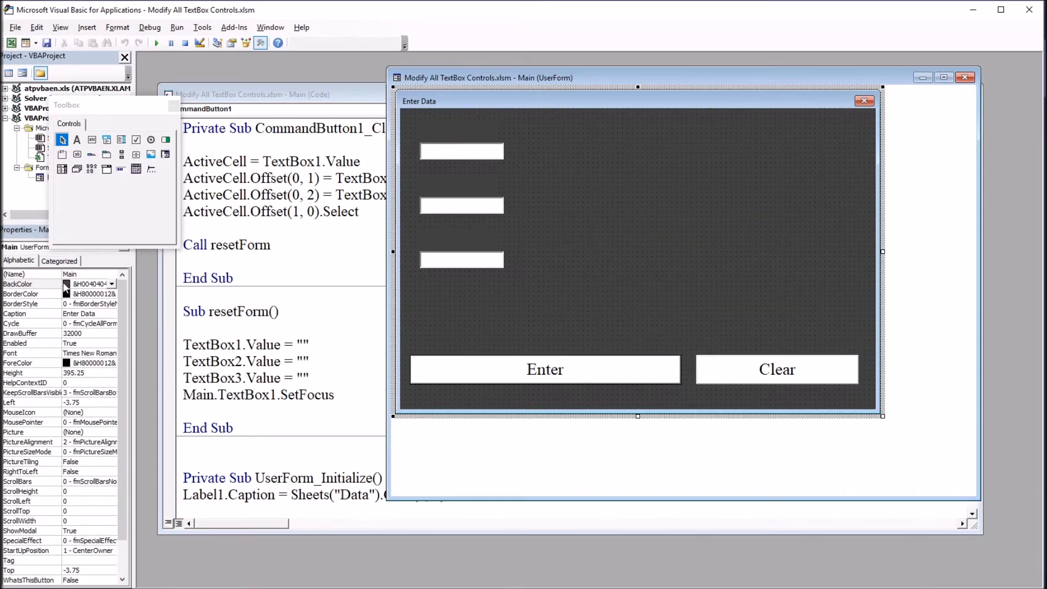
pyautogui.doubleClick(80, 274)
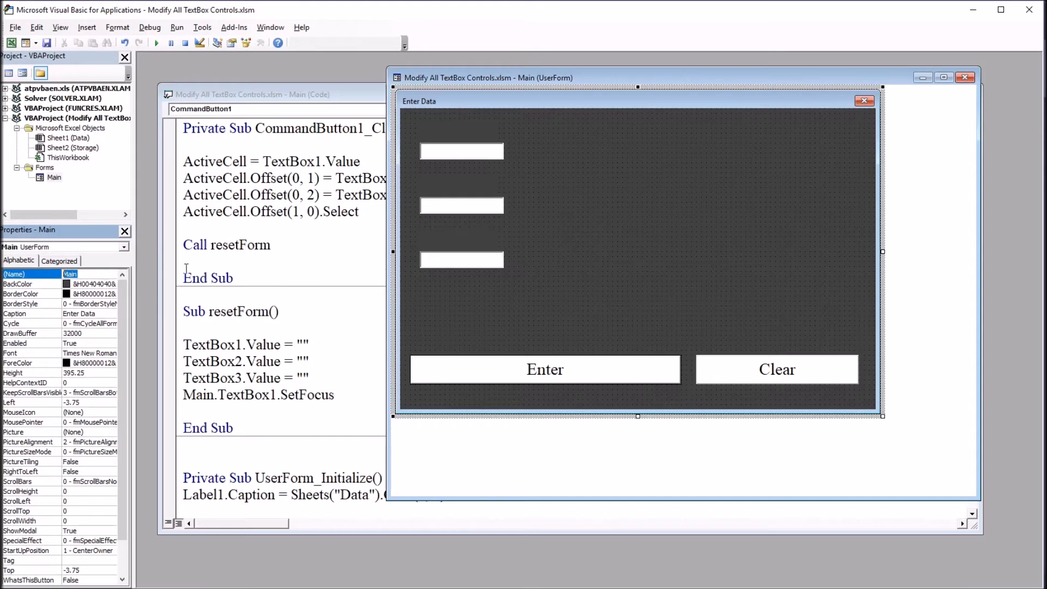
pyautogui.moveTo(599, 77); pyautogui.dragTo(625, 75)
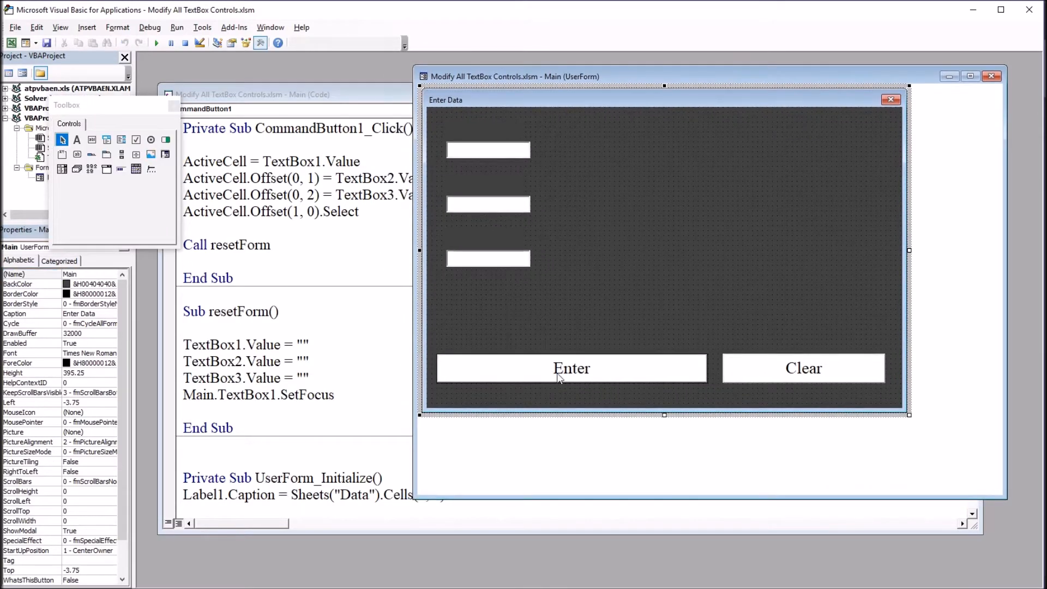
# Review TextBox1–3 and Label1–3 on the form, then bring its code back to the front.
pyautogui.click(504, 156)
pyautogui.click(506, 206)
pyautogui.click(499, 260)
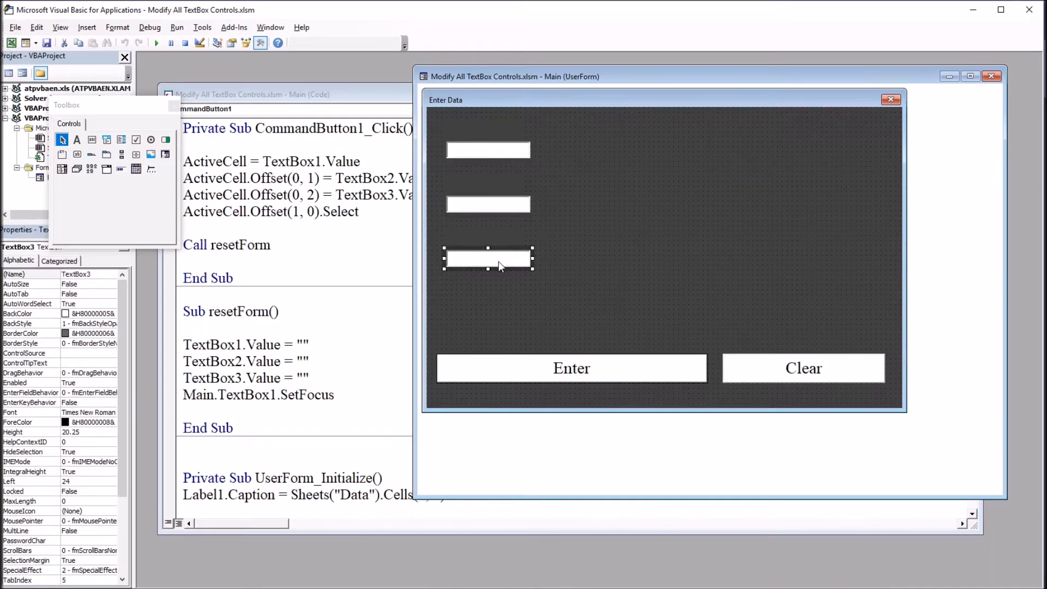
pyautogui.click(459, 240)
pyautogui.click(467, 189)
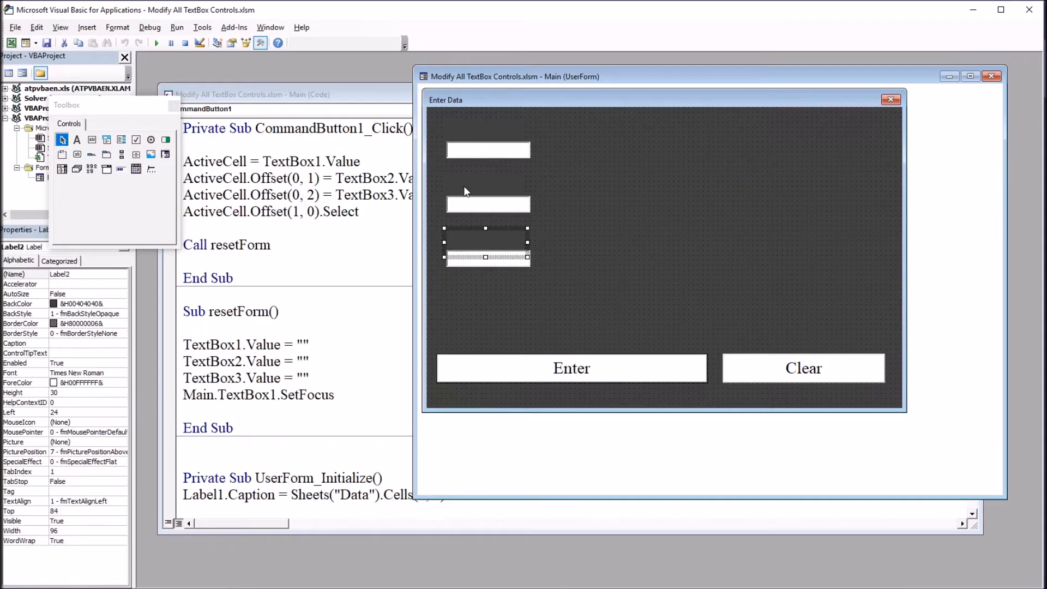
pyautogui.click(466, 145)
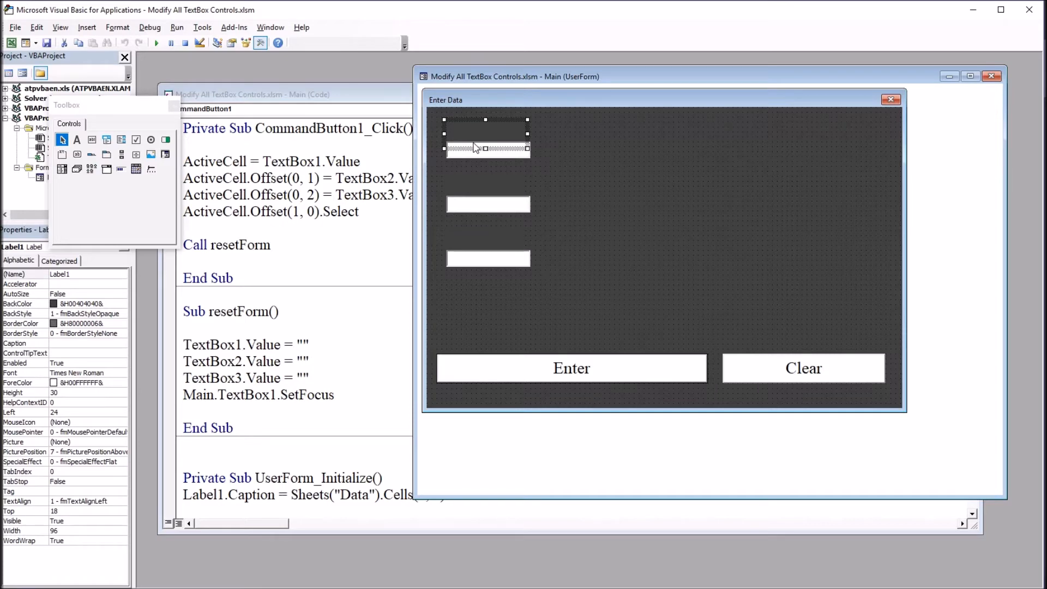
pyautogui.moveTo(383, 95); pyautogui.dragTo(396, 88)
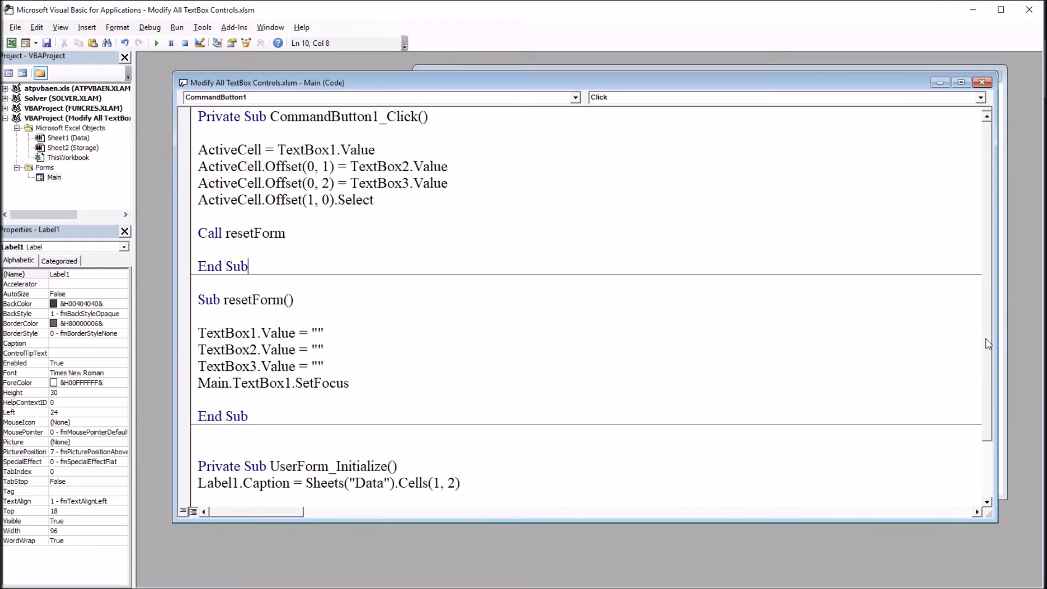
pyautogui.moveTo(988, 342)
pyautogui.mouseDown()
pyautogui.moveTo(986, 405)
pyautogui.moveTo(986, 339)
pyautogui.mouseUp()
pyautogui.scroll(-4, 974, 316)
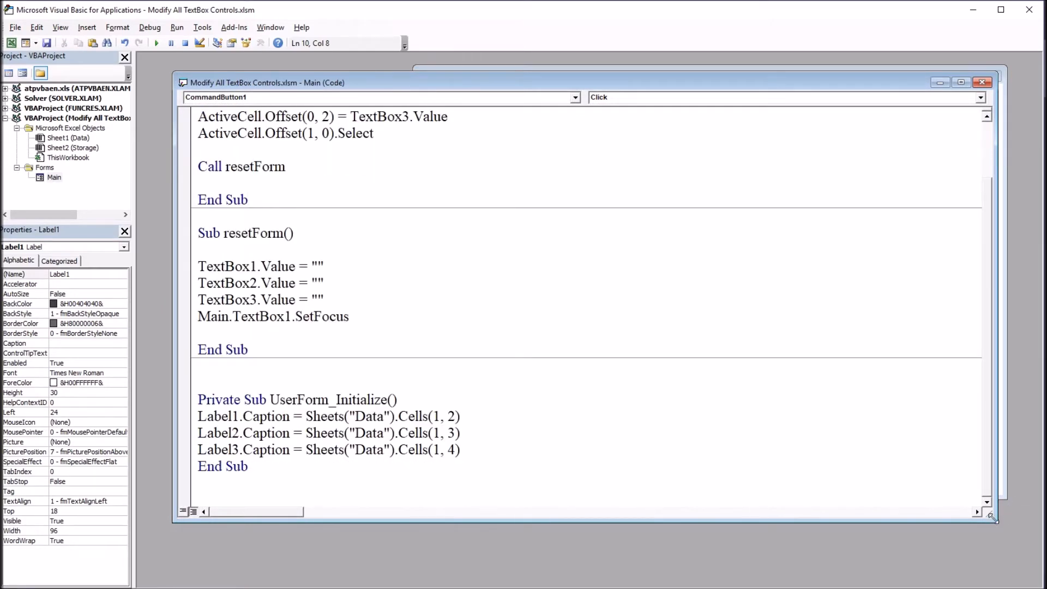
pyautogui.moveTo(994, 516); pyautogui.dragTo(1006, 566)
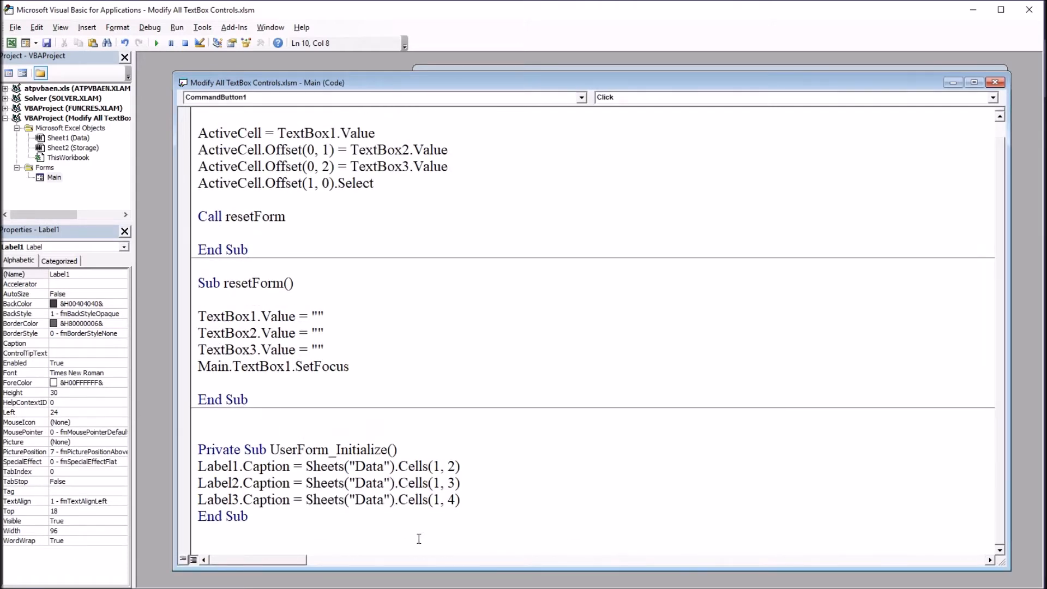
pyautogui.click(289, 519)
pyautogui.moveTo(269, 450); pyautogui.dragTo(390, 449)
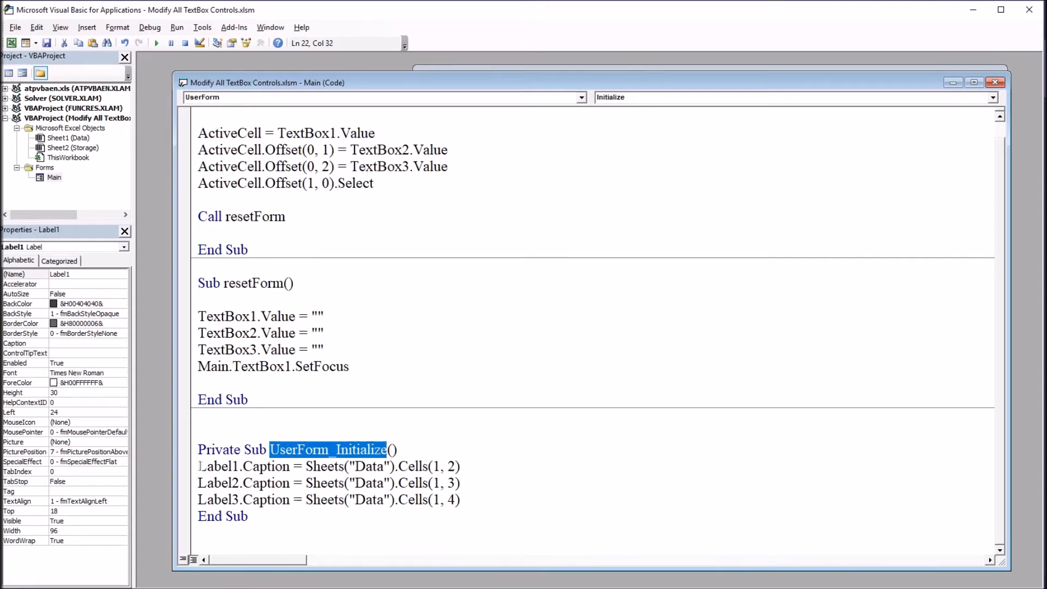
pyautogui.moveTo(199, 467); pyautogui.dragTo(293, 467)
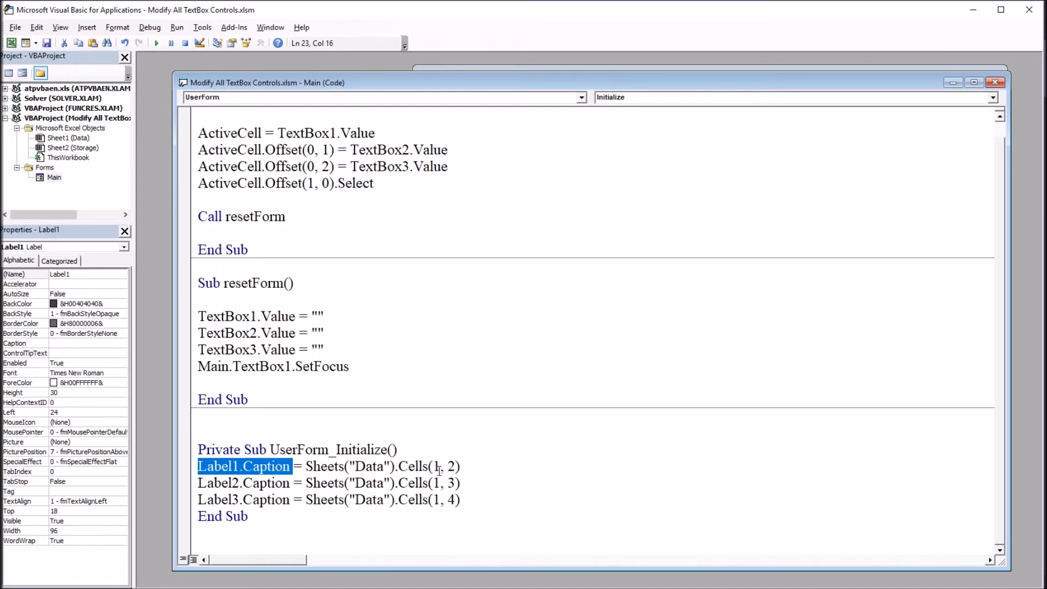
pyautogui.doubleClick(437, 466)
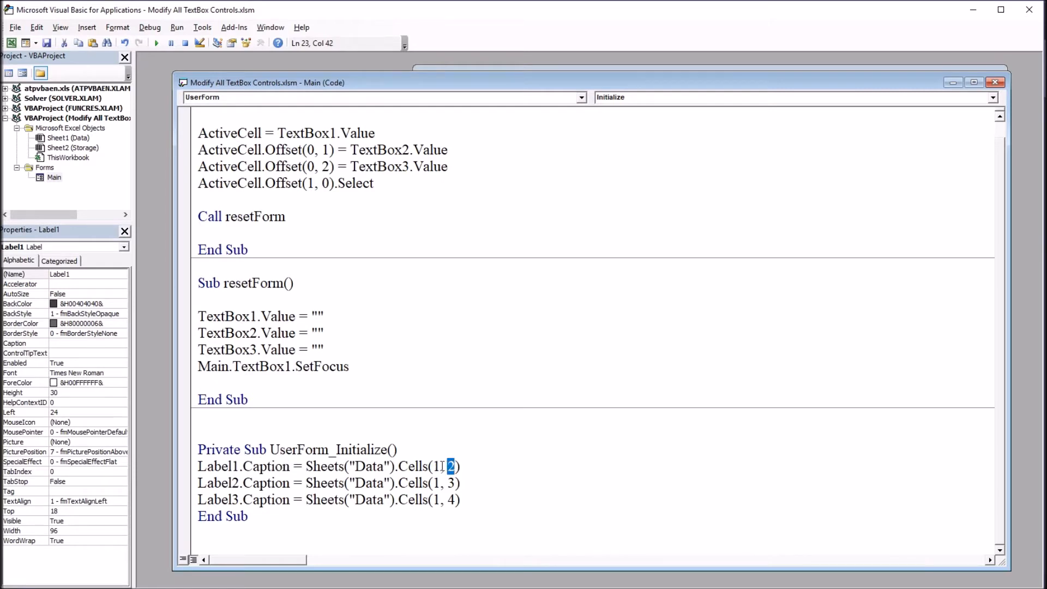
pyautogui.doubleClick(436, 467)
pyautogui.doubleClick(450, 467)
pyautogui.moveTo(238, 467); pyautogui.dragTo(198, 467)
pyautogui.click(238, 467)
pyautogui.scroll(1, 1002, 446)
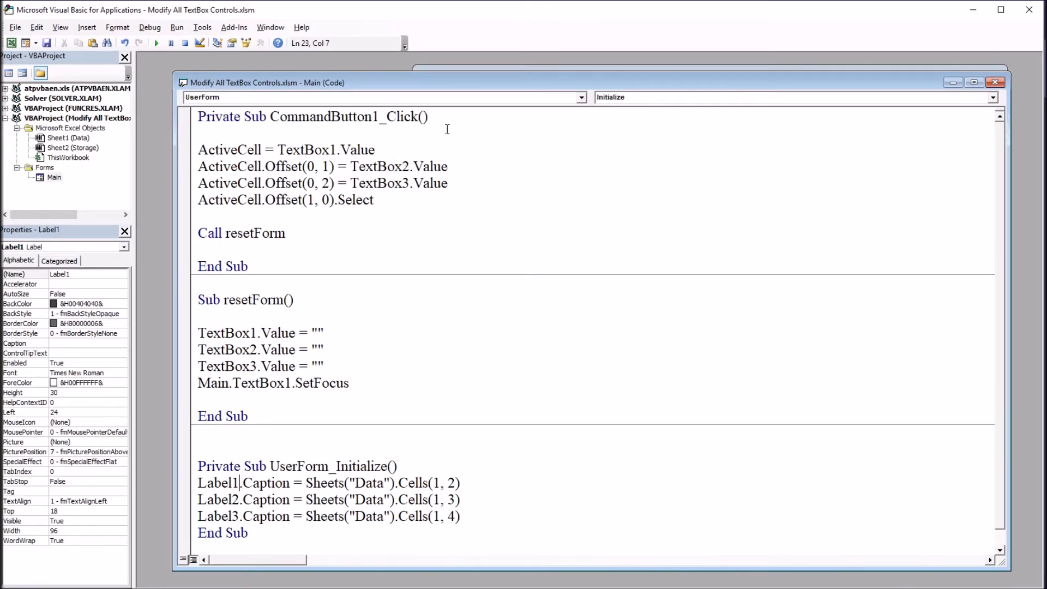
pyautogui.moveTo(428, 117); pyautogui.dragTo(273, 117)
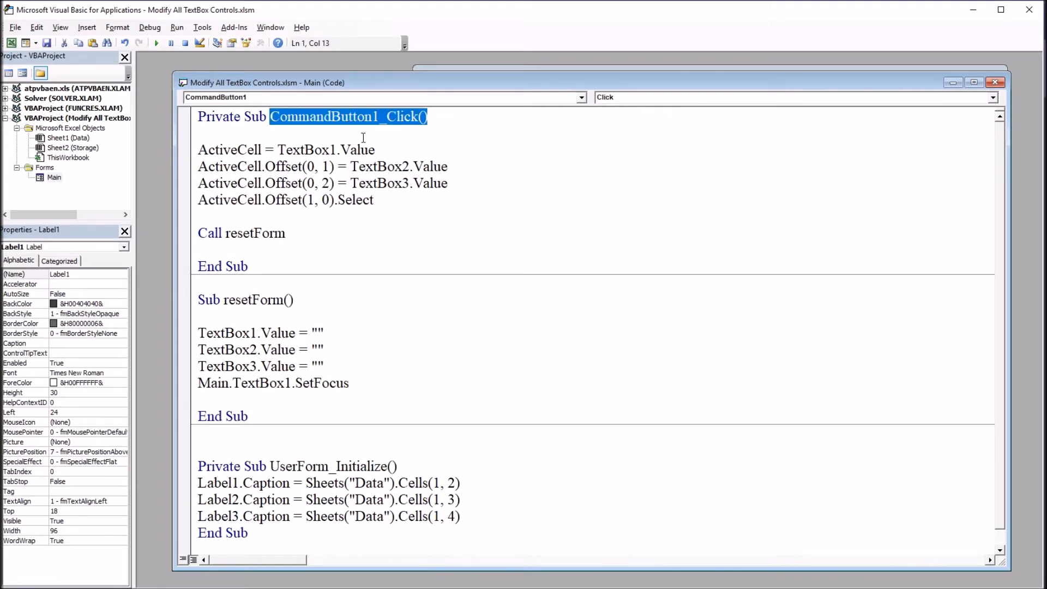
pyautogui.click(381, 150)
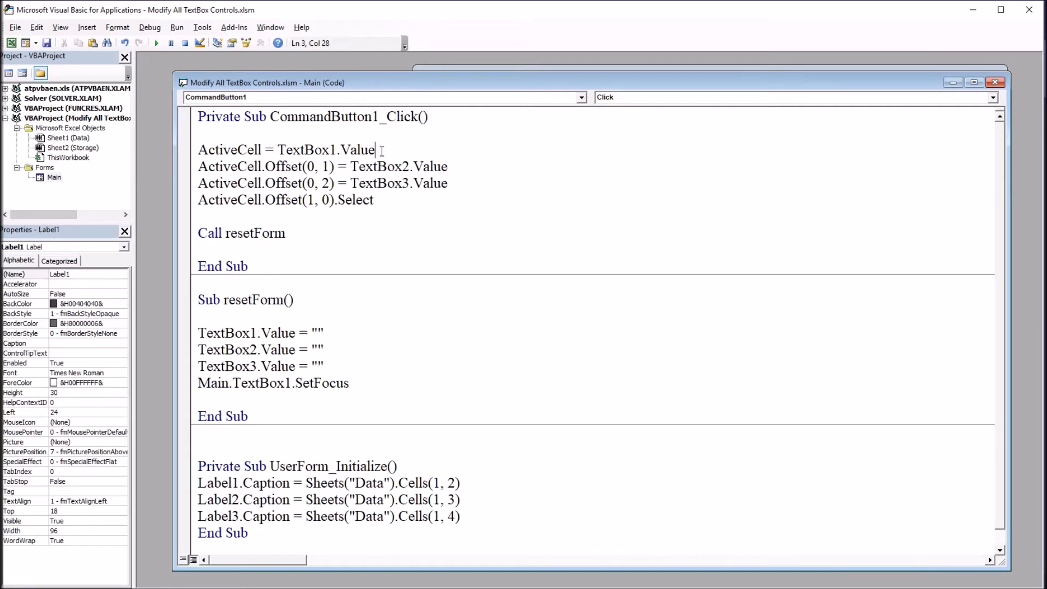
pyautogui.moveTo(199, 150); pyautogui.dragTo(377, 150)
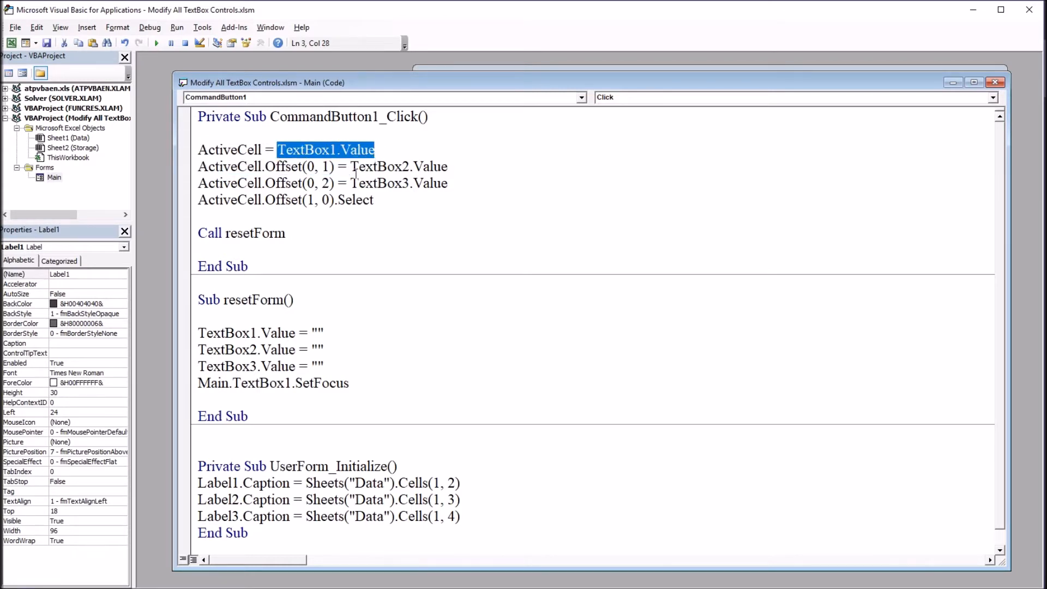
pyautogui.doubleClick(324, 166)
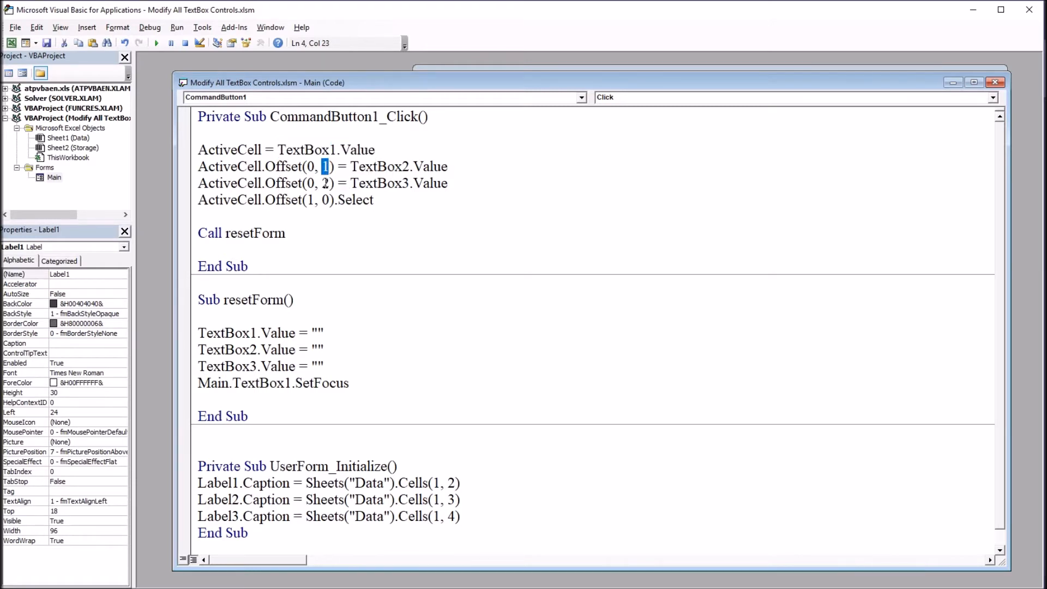
pyautogui.doubleClick(325, 183)
pyautogui.click(327, 185)
pyautogui.moveTo(333, 184); pyautogui.dragTo(323, 183)
pyautogui.moveTo(384, 201); pyautogui.dragTo(199, 215)
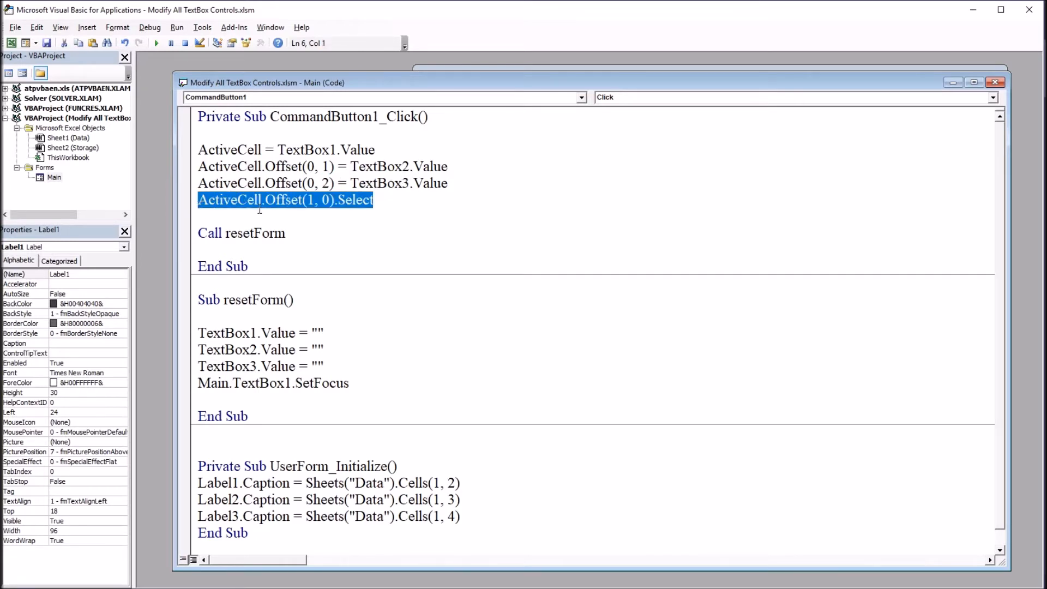
pyautogui.click(295, 209)
pyautogui.doubleClick(310, 200)
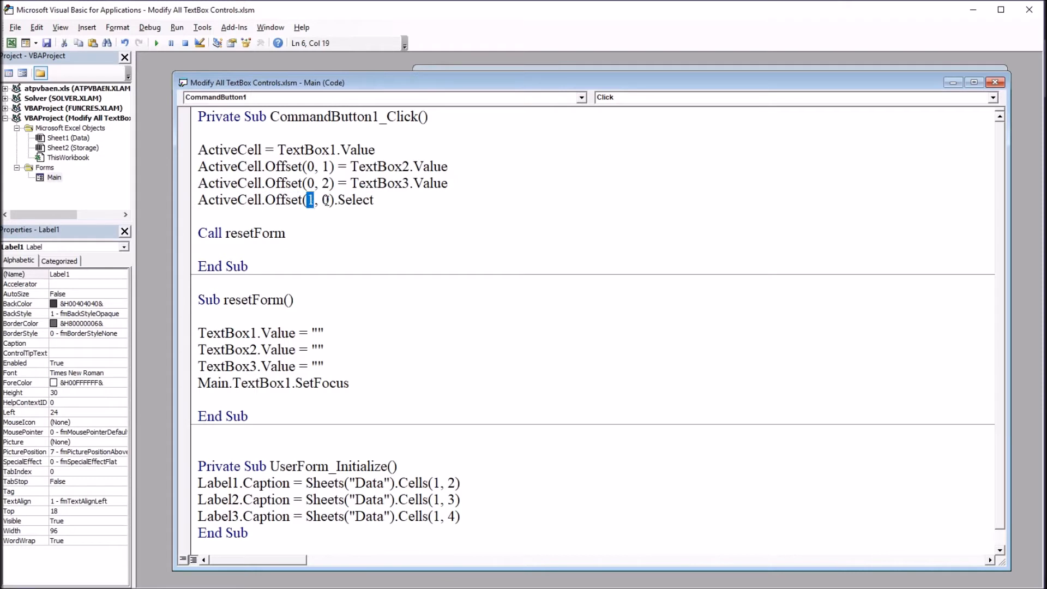
pyautogui.doubleClick(325, 200)
pyautogui.moveTo(295, 234); pyautogui.dragTo(192, 233)
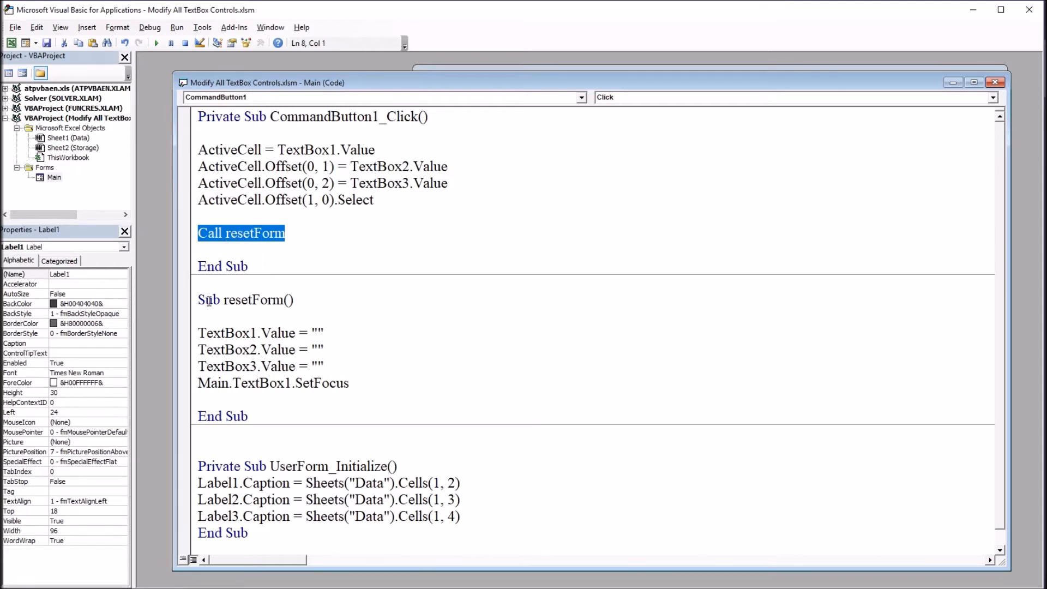
pyautogui.moveTo(198, 300); pyautogui.dragTo(254, 413)
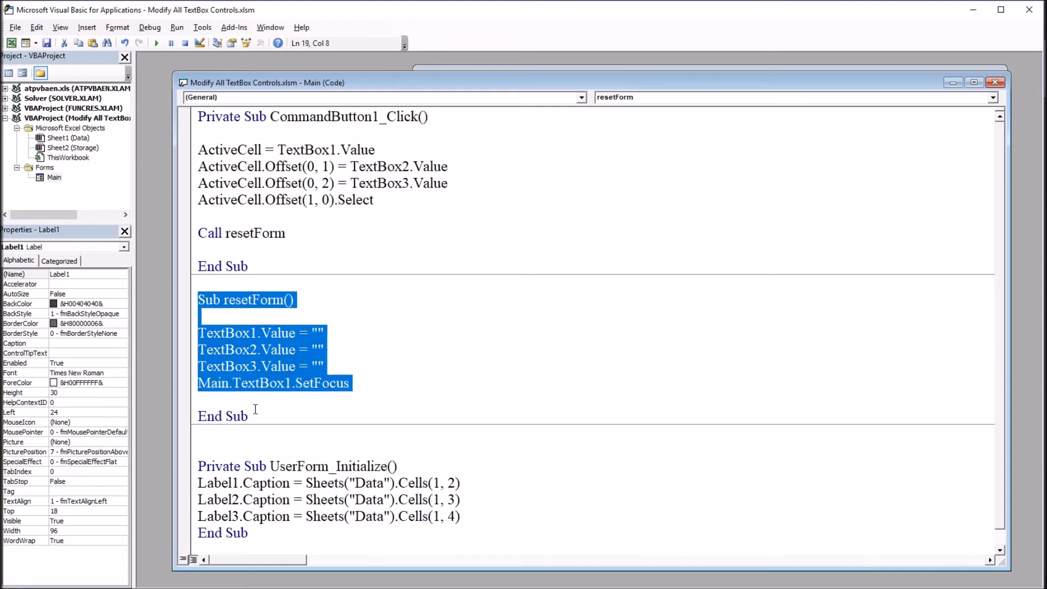
pyautogui.click(300, 300)
pyautogui.moveTo(199, 334); pyautogui.dragTo(328, 333)
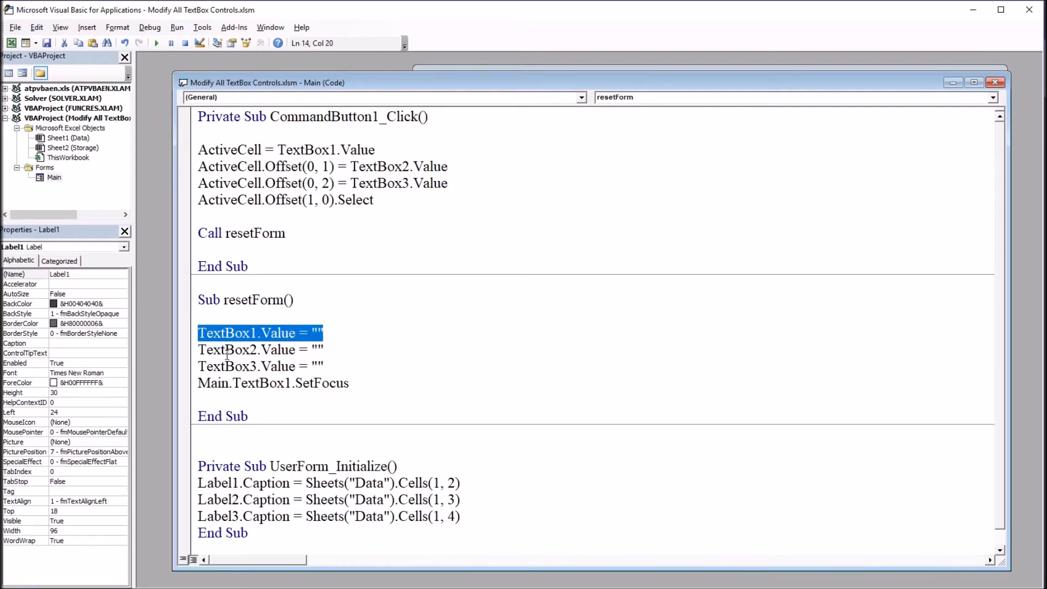
pyautogui.click(253, 351)
pyautogui.click(253, 366)
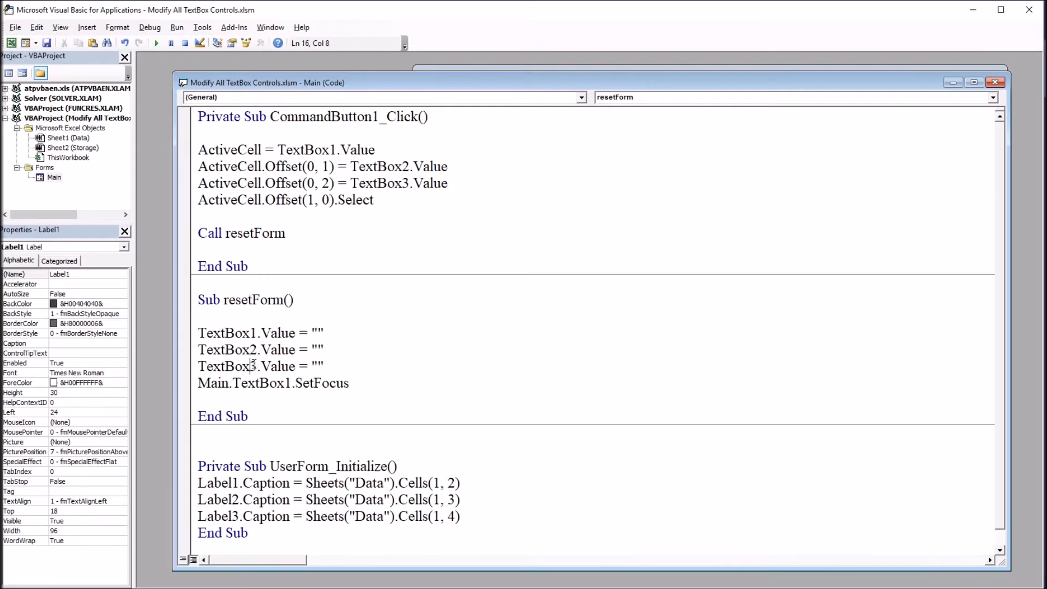
pyautogui.moveTo(258, 366); pyautogui.dragTo(250, 365)
pyautogui.moveTo(199, 383); pyautogui.dragTo(350, 384)
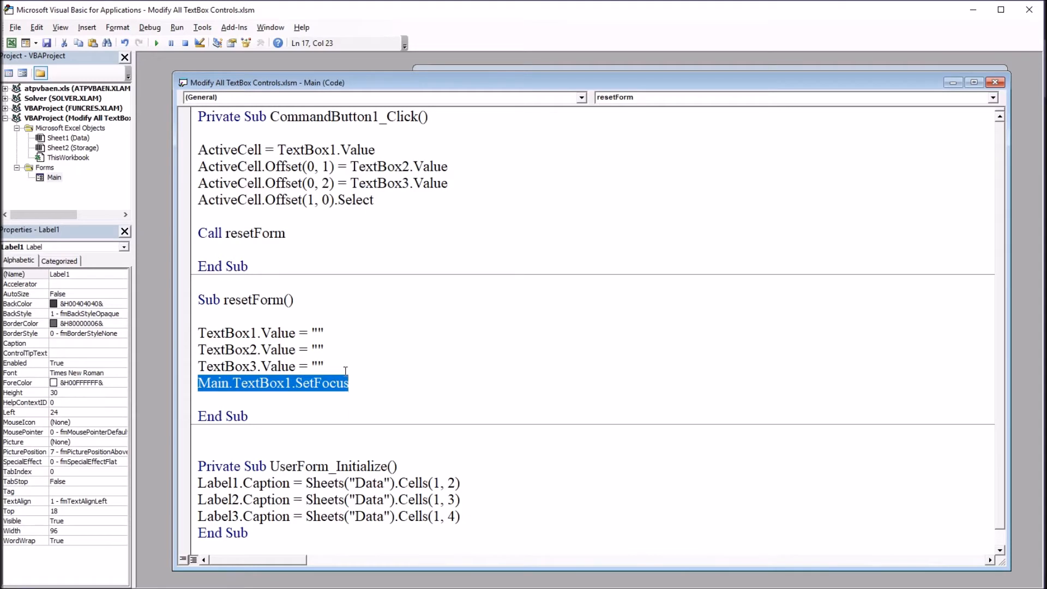
pyautogui.click(345, 372)
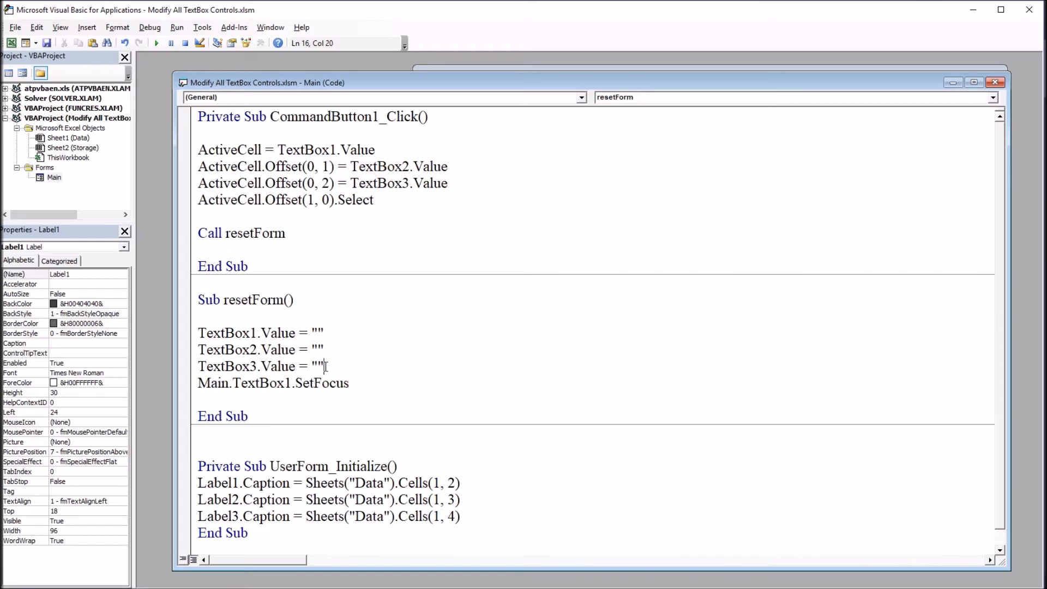
pyautogui.moveTo(326, 365); pyautogui.dragTo(199, 333)
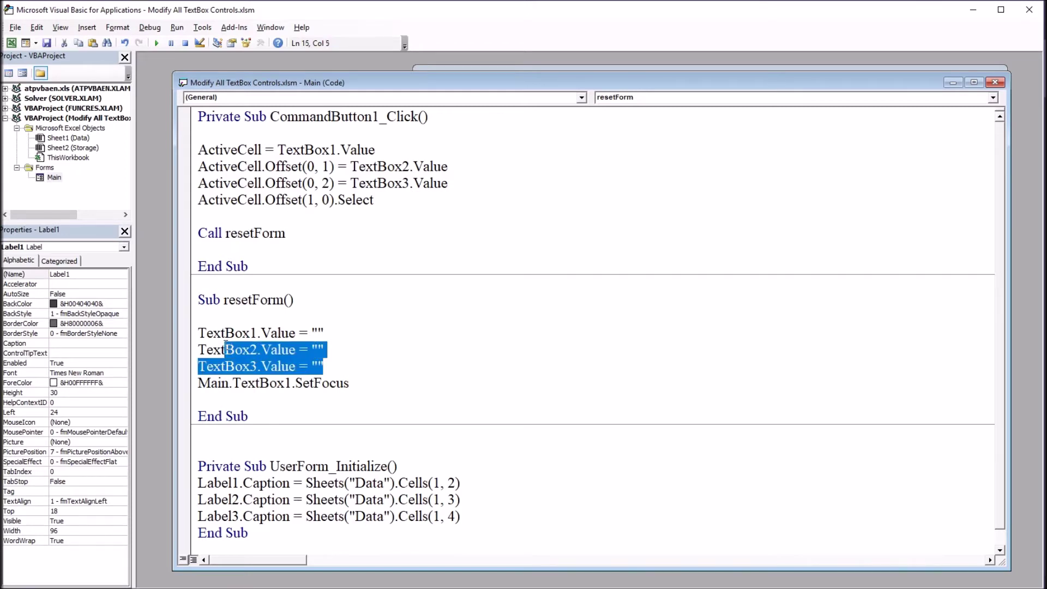
pyautogui.click(331, 334)
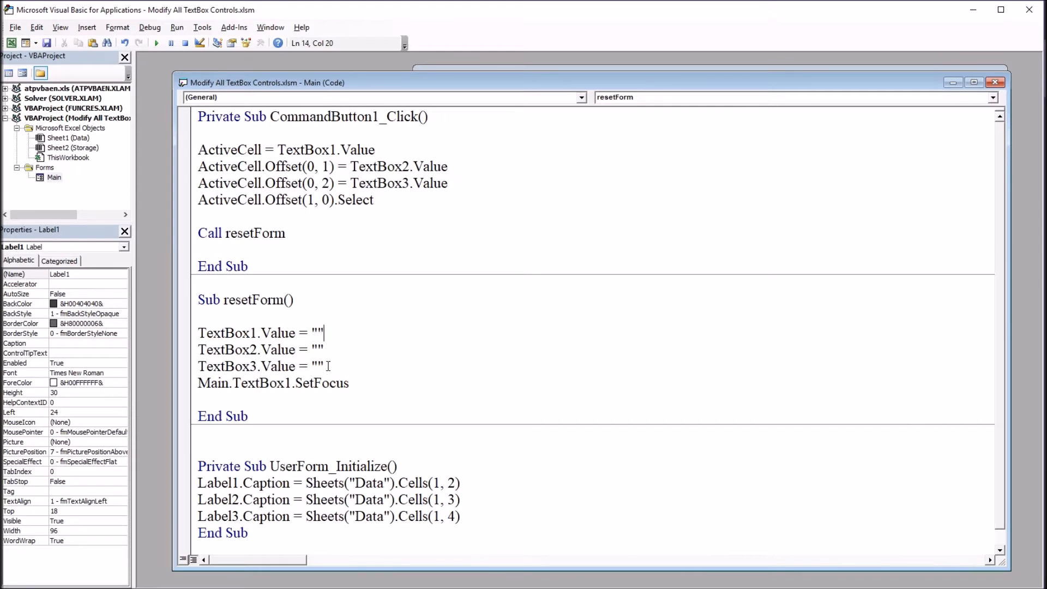
pyautogui.moveTo(329, 366); pyautogui.dragTo(199, 333)
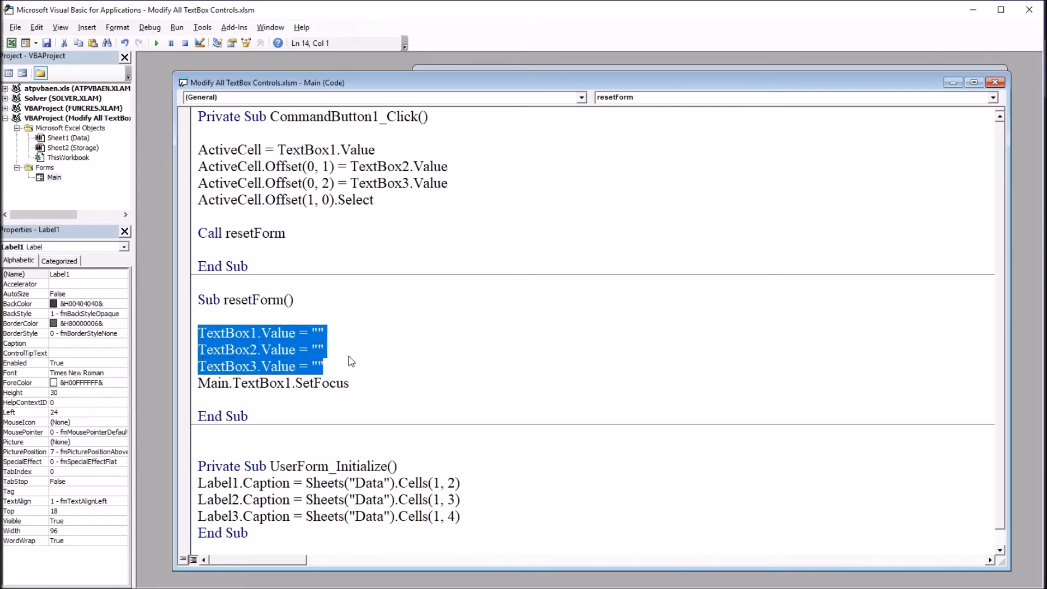
pyautogui.click(335, 367)
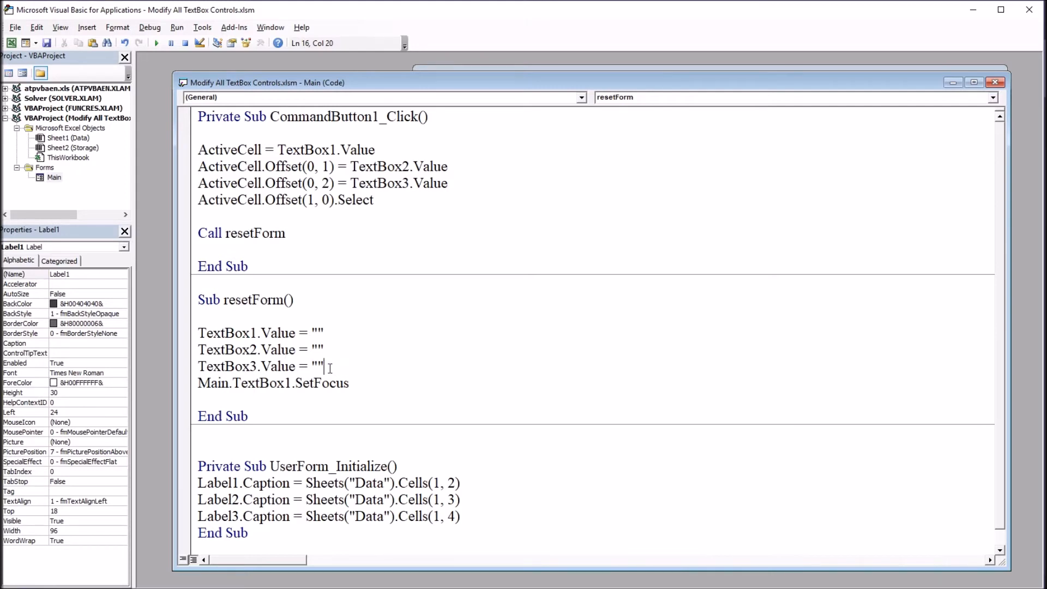
pyautogui.moveTo(325, 365); pyautogui.dragTo(203, 337)
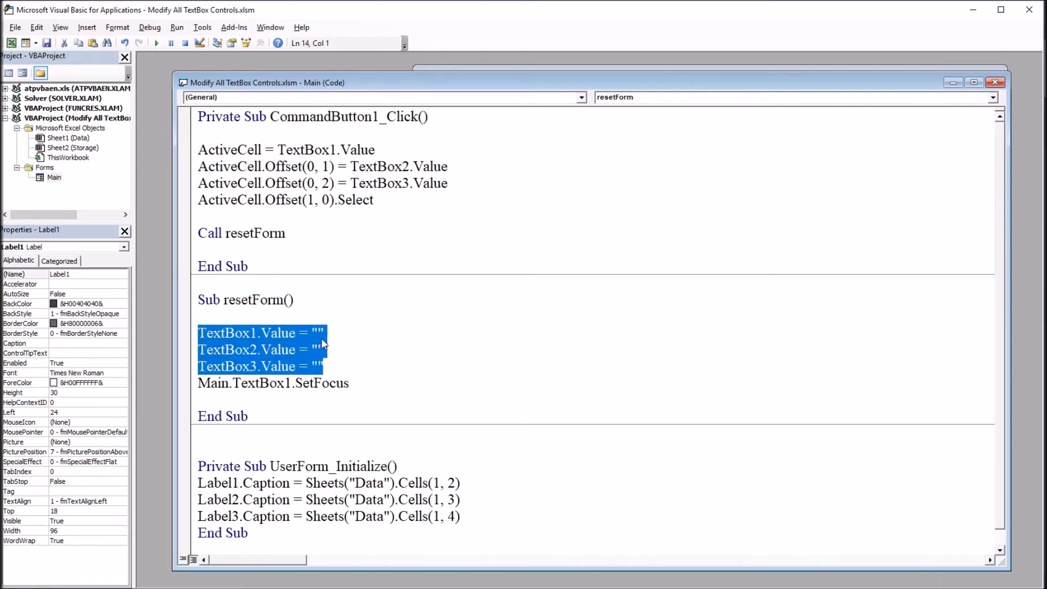
pyautogui.click(335, 336)
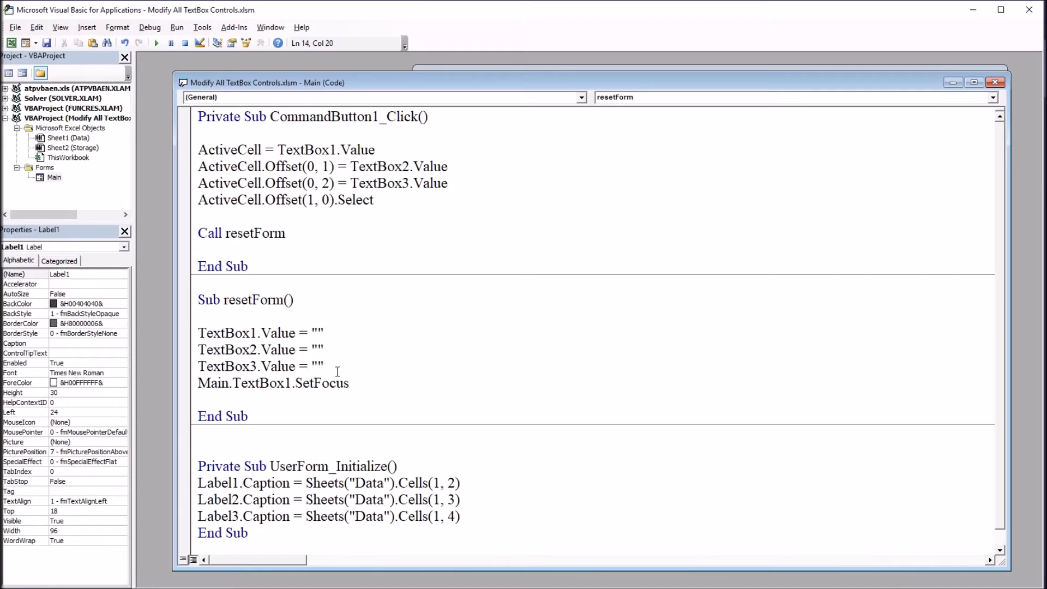
pyautogui.moveTo(325, 367); pyautogui.dragTo(197, 332)
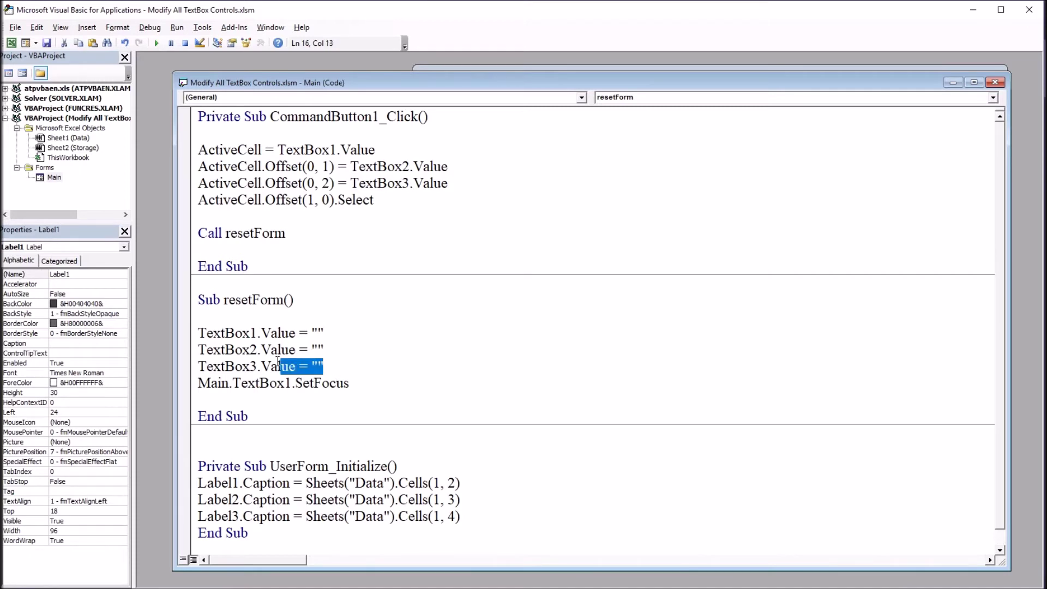
pyautogui.click(344, 381)
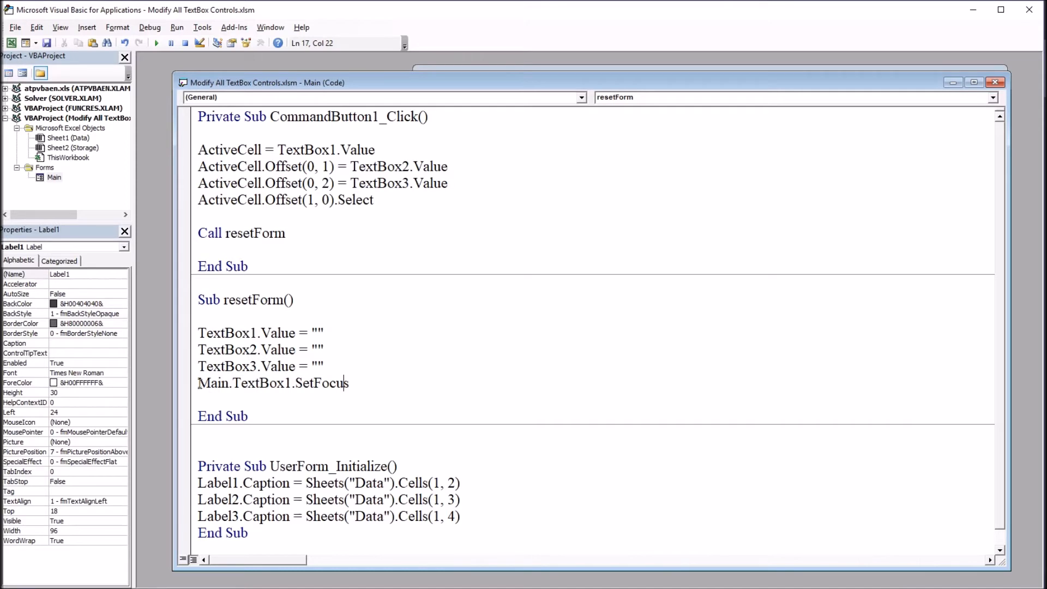
pyautogui.moveTo(198, 383); pyautogui.dragTo(352, 384)
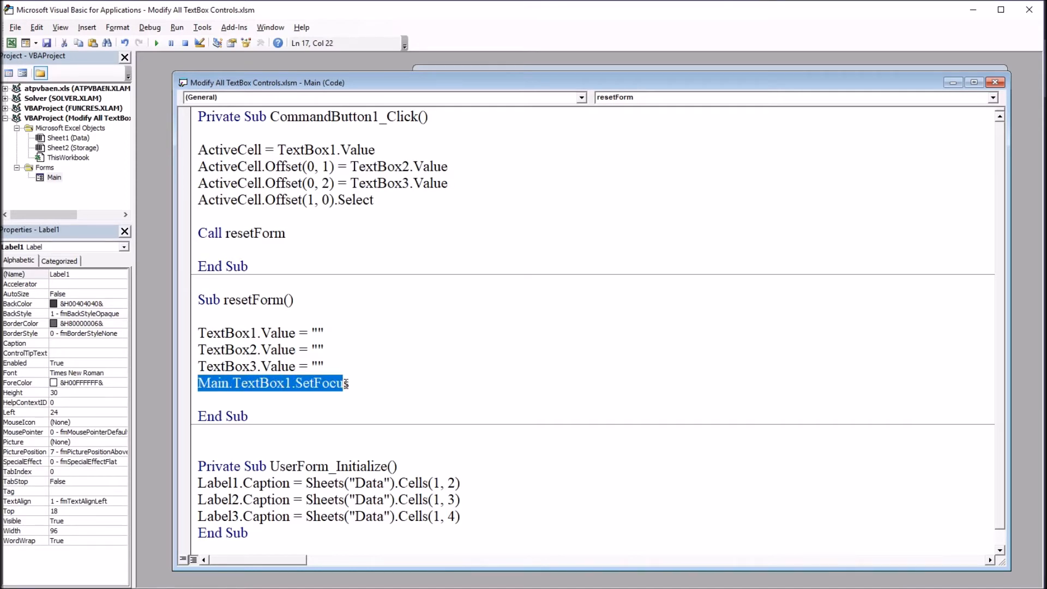
pyautogui.click(352, 385)
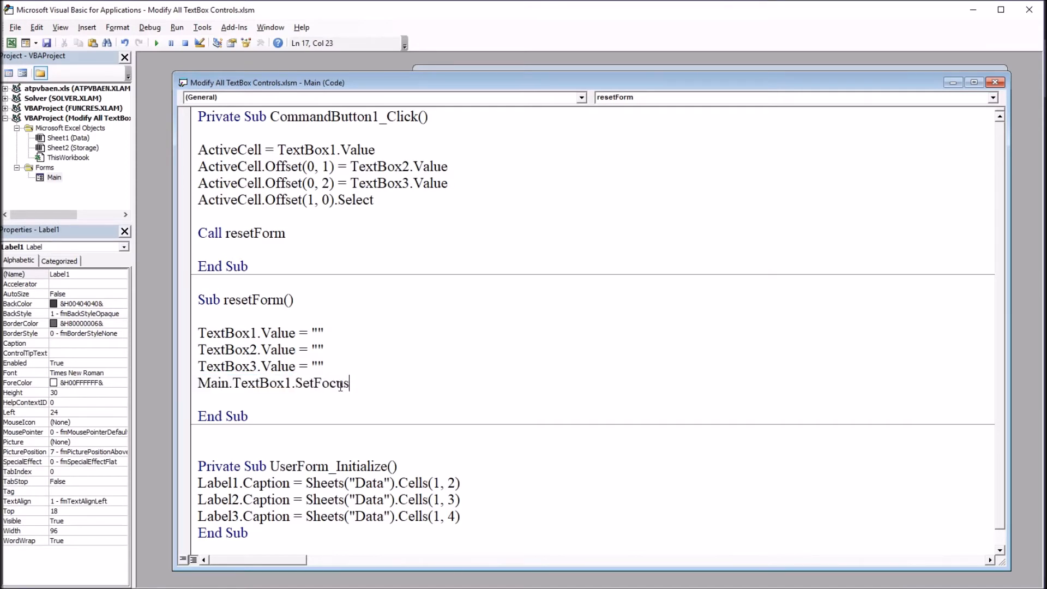
pyautogui.moveTo(326, 365); pyautogui.dragTo(198, 332)
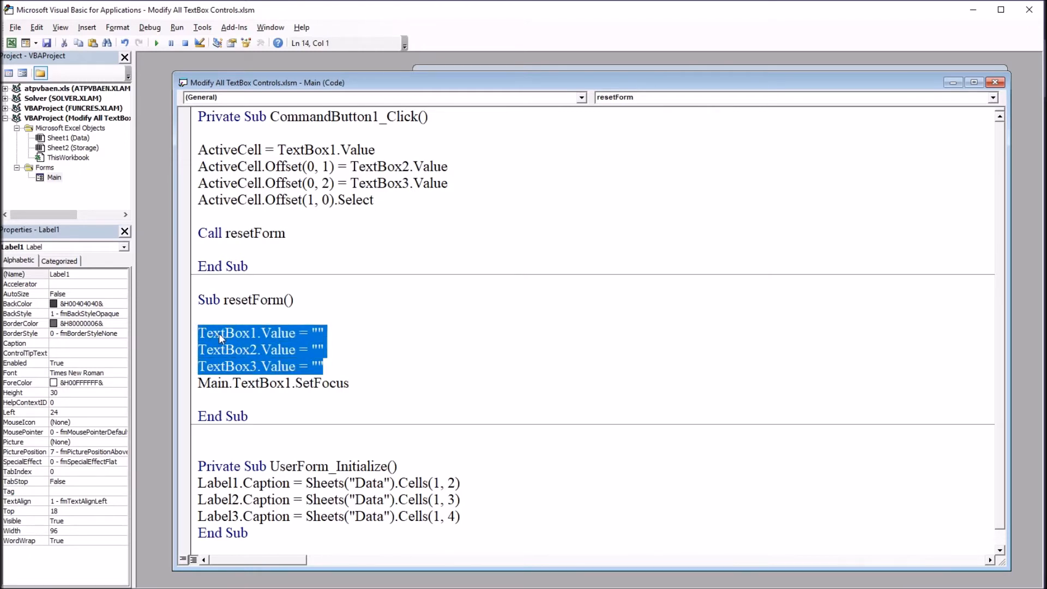
pyautogui.press('Delete')
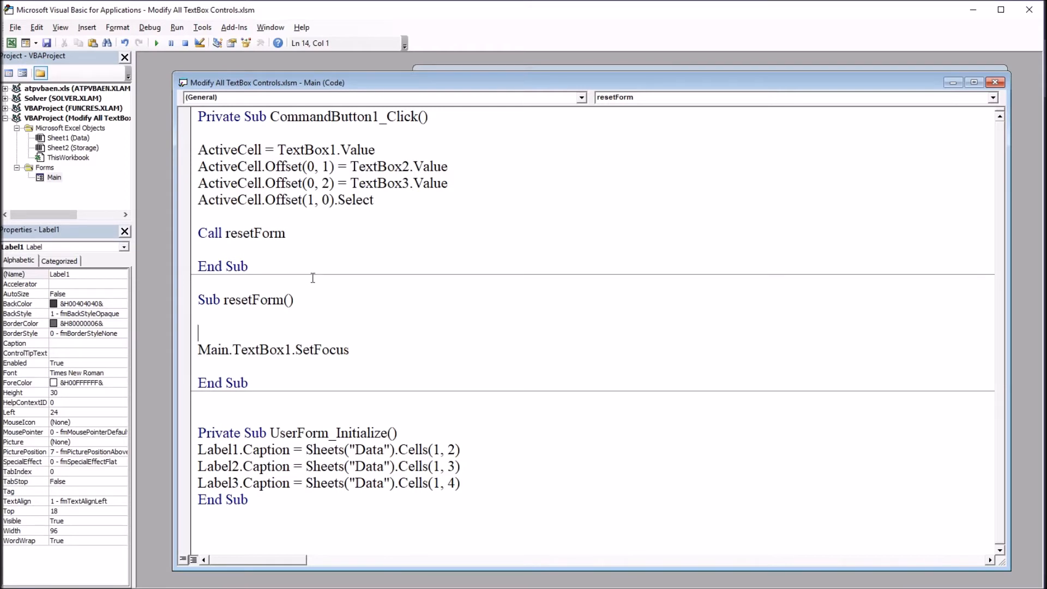
# Paste the Dim c / For Each c In Main.Controls loop into resetForm with a blank line after Next c.
pyautogui.write('Dim c As Control  For Each c In Main.Controls     If TypeName(c) = "TextBox" Then         c.Value = ""     End If Next c')
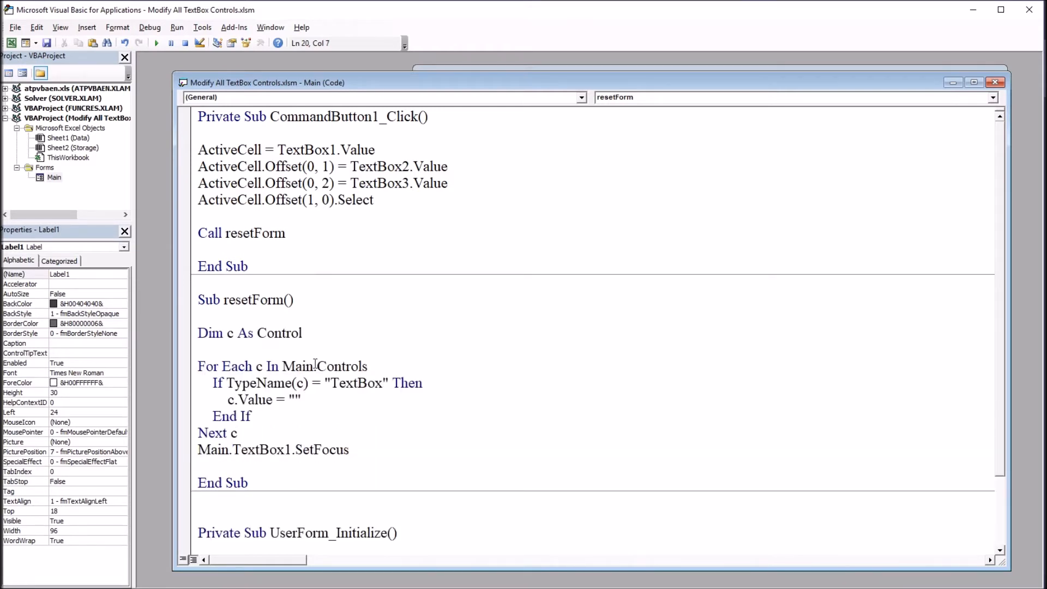
pyautogui.click(237, 433)
pyautogui.press('Return')
pyautogui.click(249, 433)
pyautogui.moveTo(249, 433); pyautogui.dragTo(198, 333)
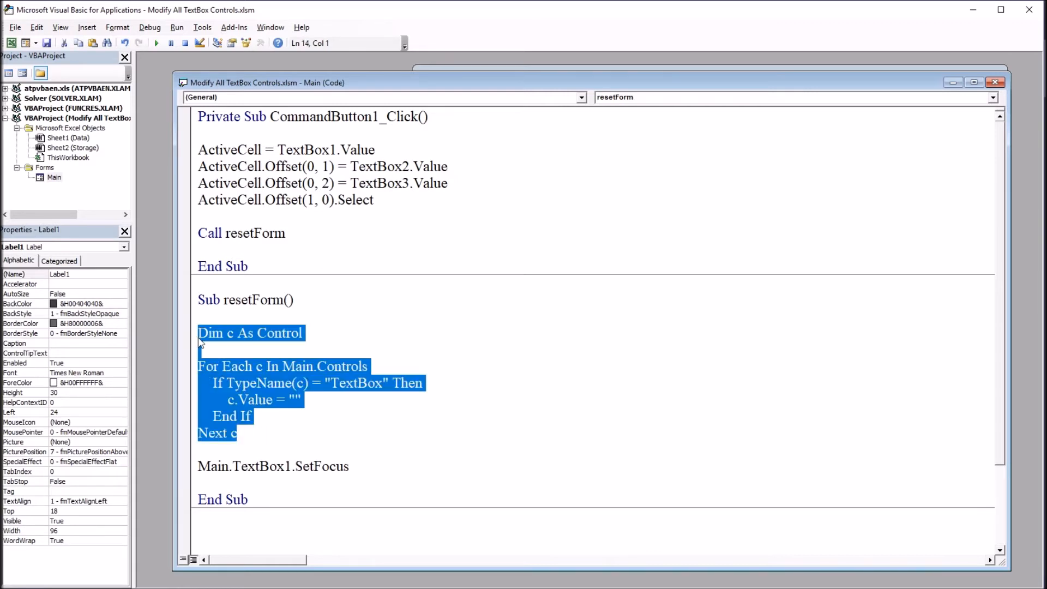
pyautogui.click(323, 333)
pyautogui.press('End')
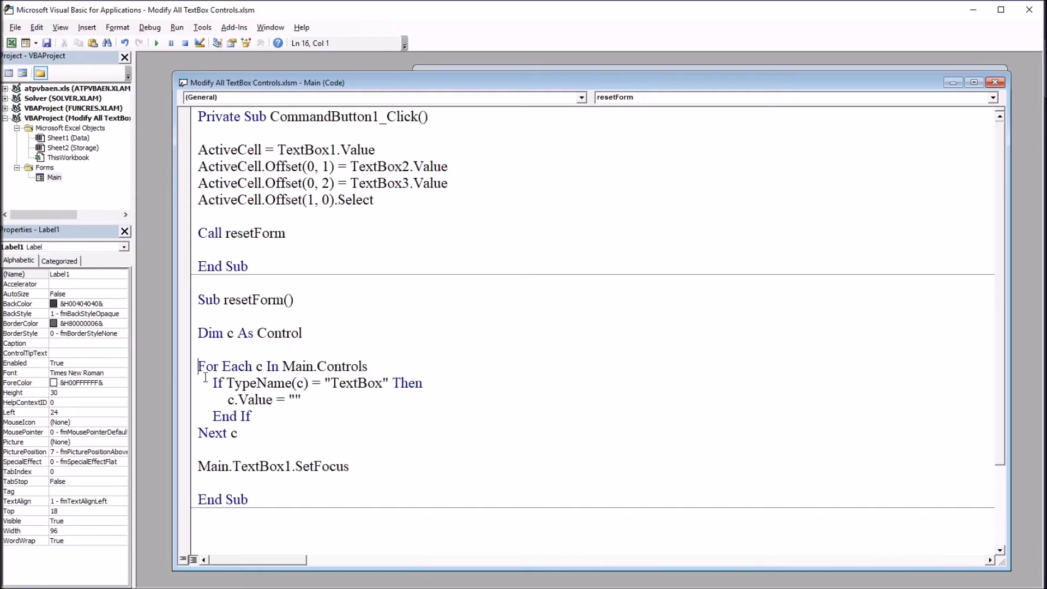
# Walk through the loop: c, Main.Controls, the TypeName(c) = "TextBox" test and the c.Value = "" line.
pyautogui.moveTo(198, 367); pyautogui.dragTo(239, 433)
pyautogui.click(242, 434)
pyautogui.doubleClick(259, 367)
pyautogui.moveTo(282, 367); pyautogui.dragTo(373, 365)
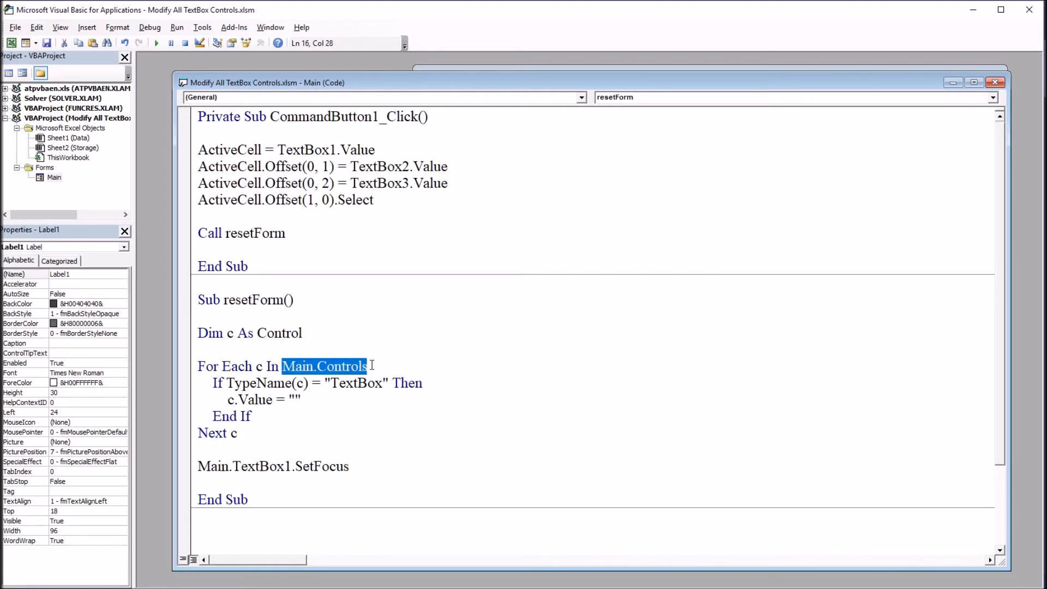
pyautogui.click(311, 368)
pyautogui.doubleClick(303, 367)
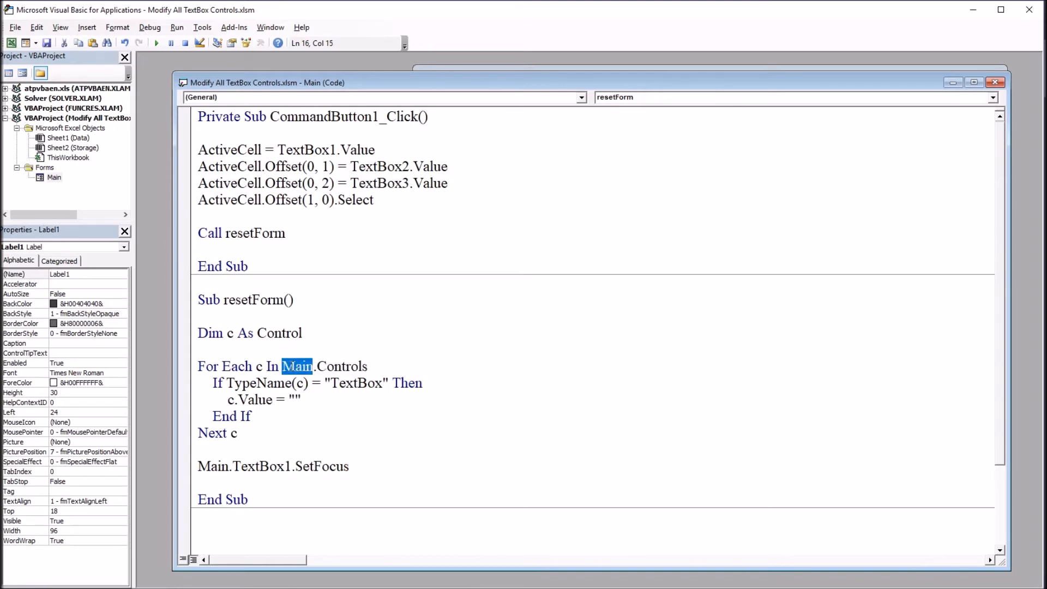
pyautogui.doubleClick(301, 383)
pyautogui.moveTo(330, 383); pyautogui.dragTo(383, 383)
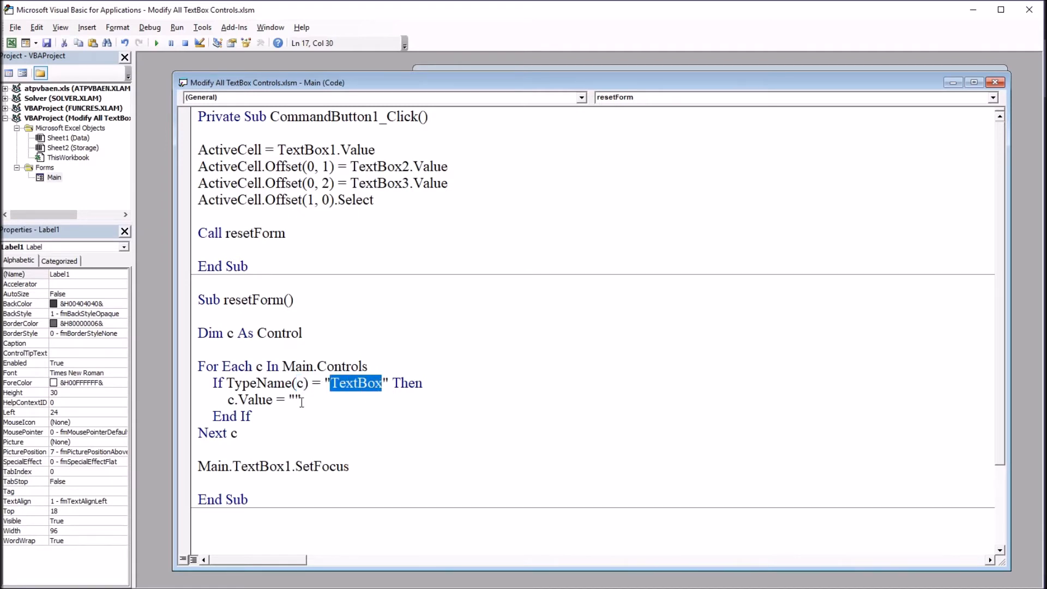
pyautogui.moveTo(301, 399); pyautogui.dragTo(229, 401)
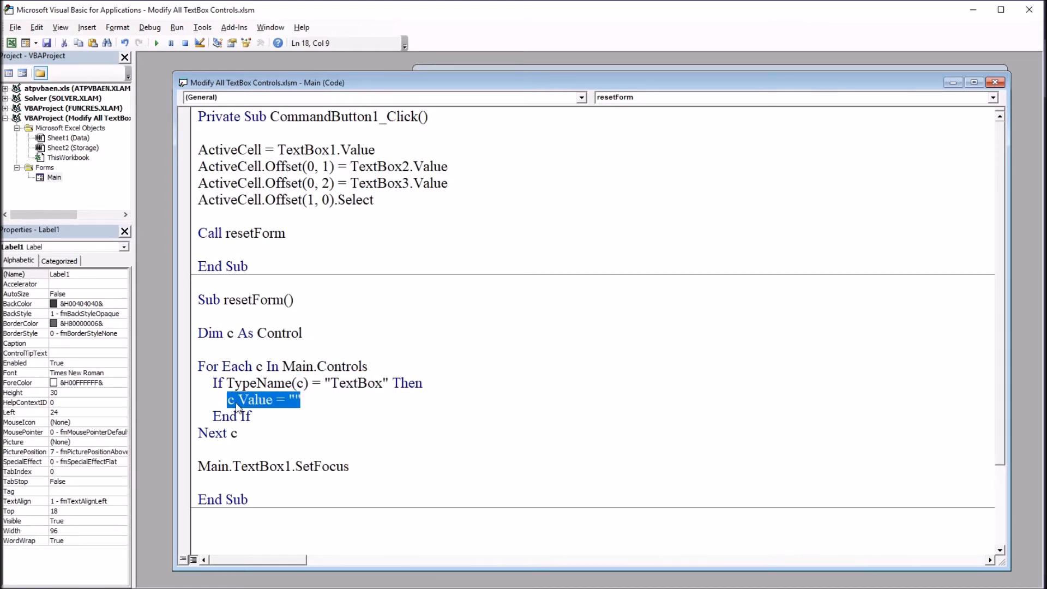
pyautogui.click(302, 415)
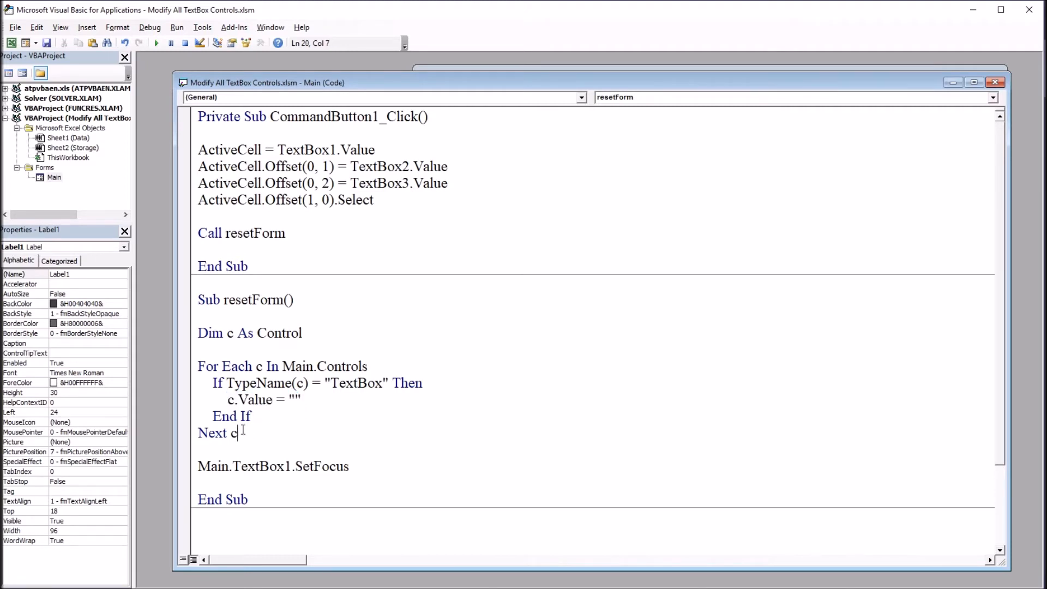
pyautogui.moveTo(248, 437); pyautogui.dragTo(199, 333)
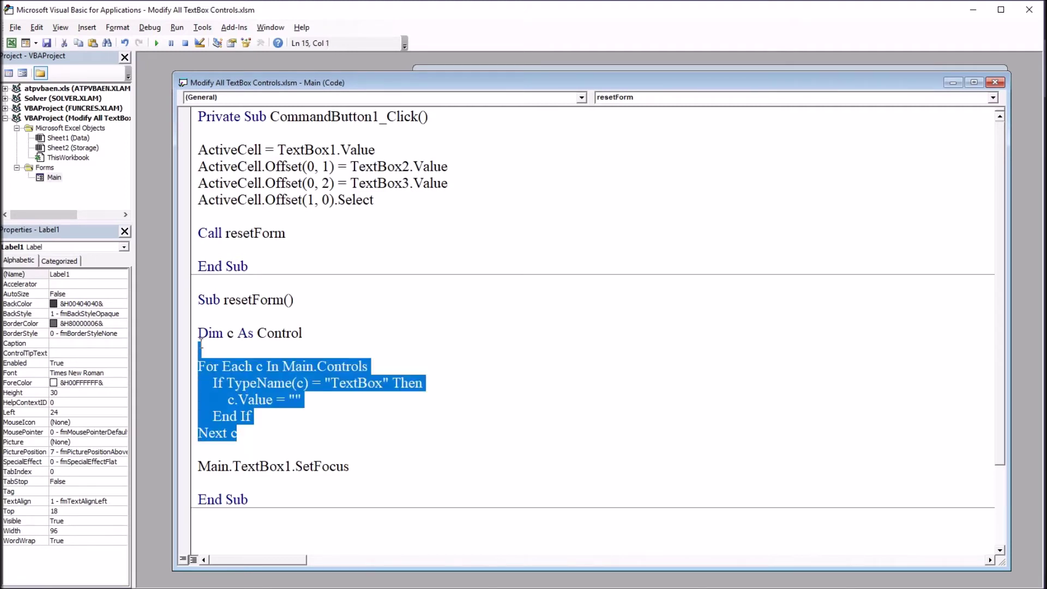
pyautogui.click(252, 437)
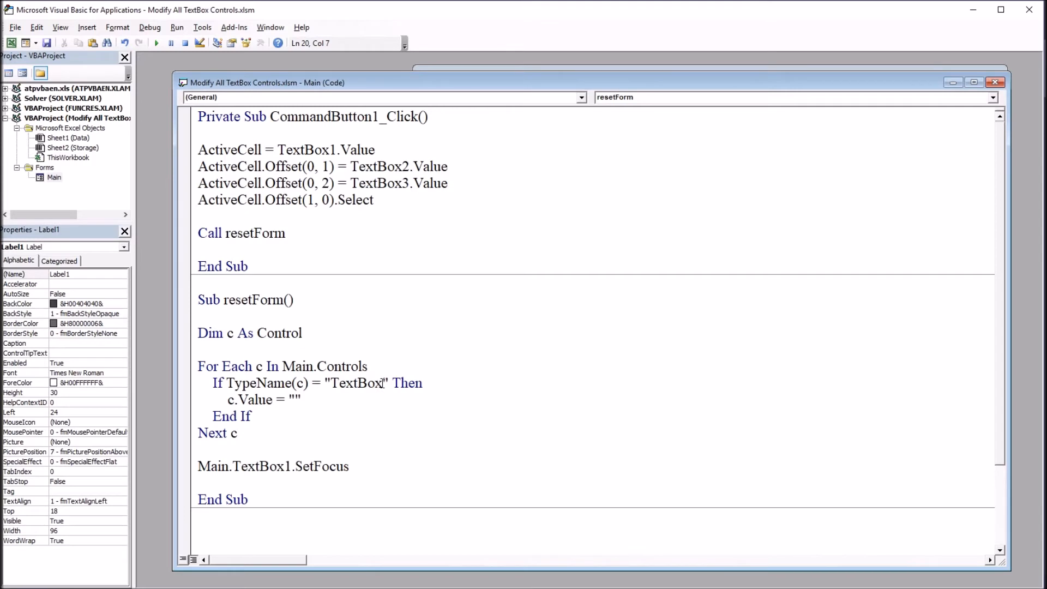
pyautogui.moveTo(383, 382); pyautogui.dragTo(331, 383)
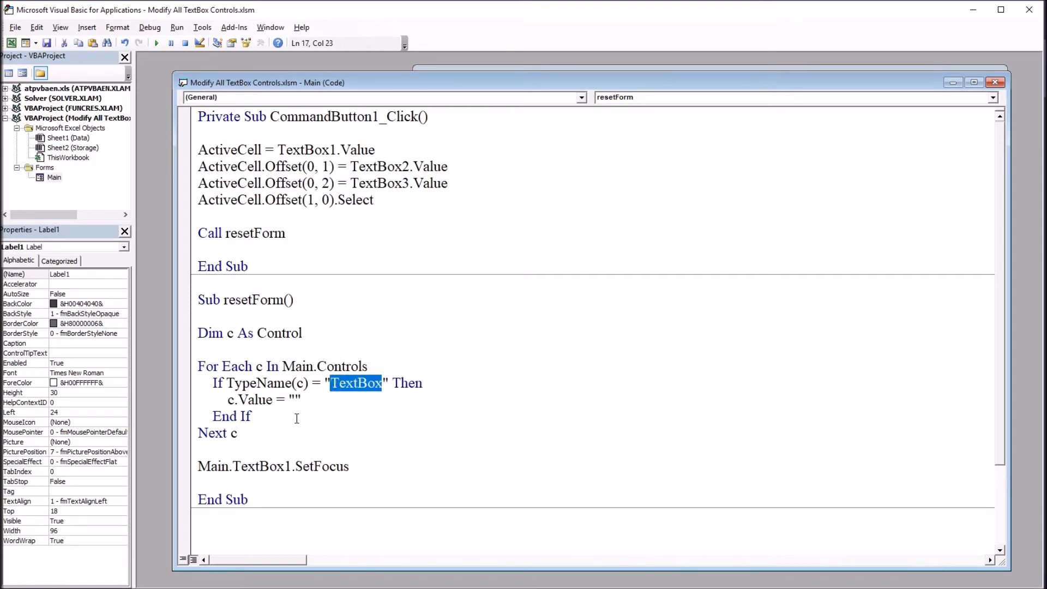
pyautogui.click(249, 433)
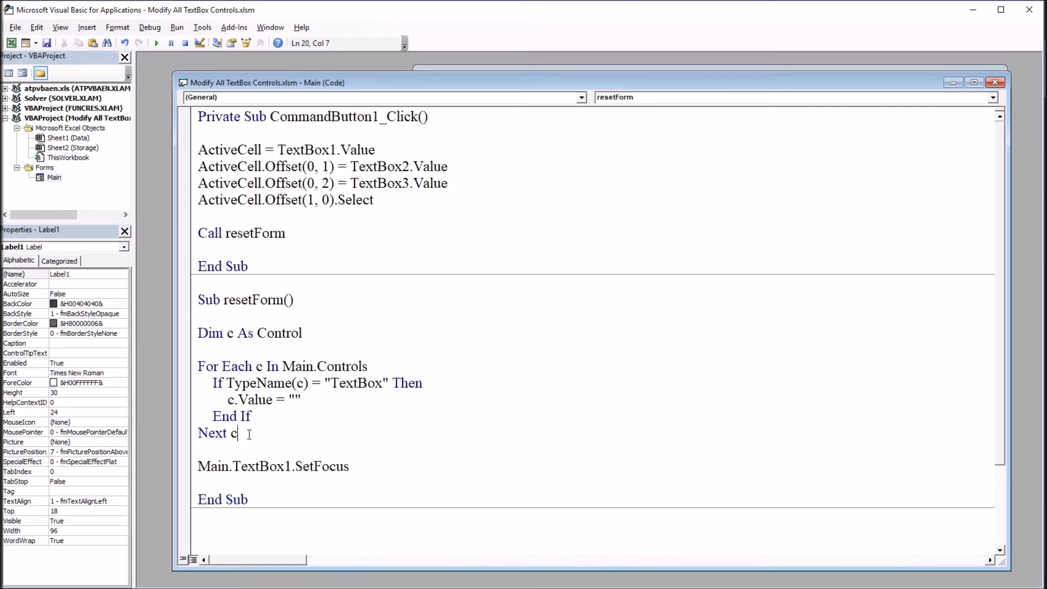
pyautogui.moveTo(300, 399); pyautogui.dragTo(228, 400)
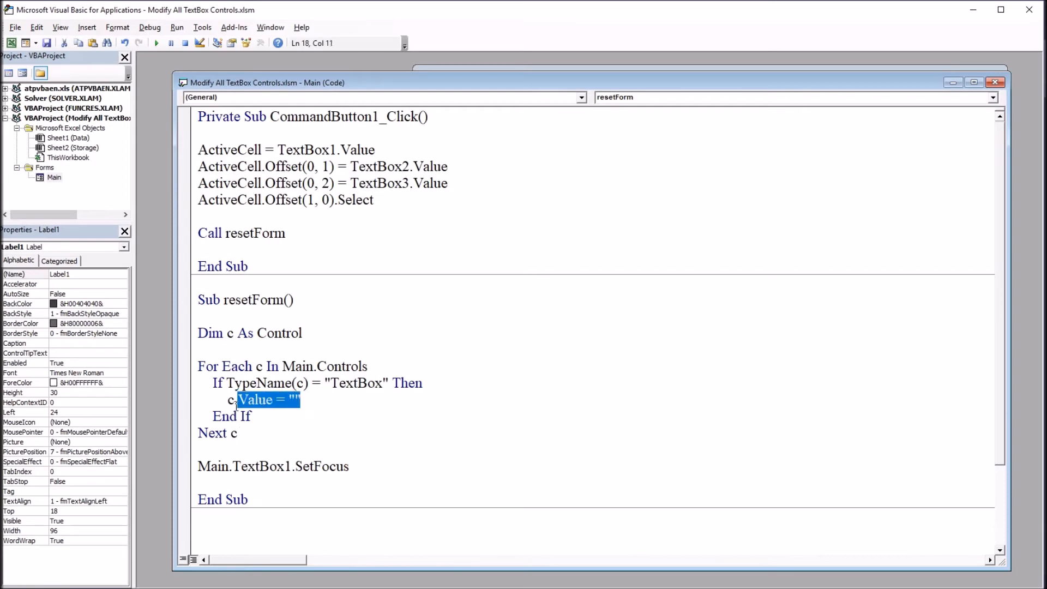
pyautogui.click(247, 434)
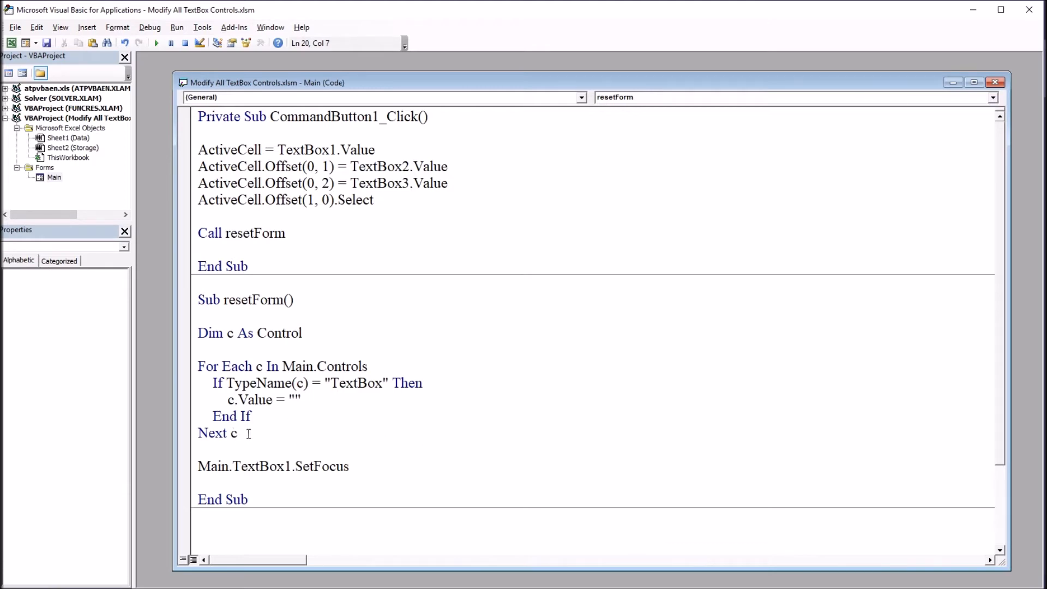
pyautogui.moveTo(240, 433); pyautogui.dragTo(197, 336)
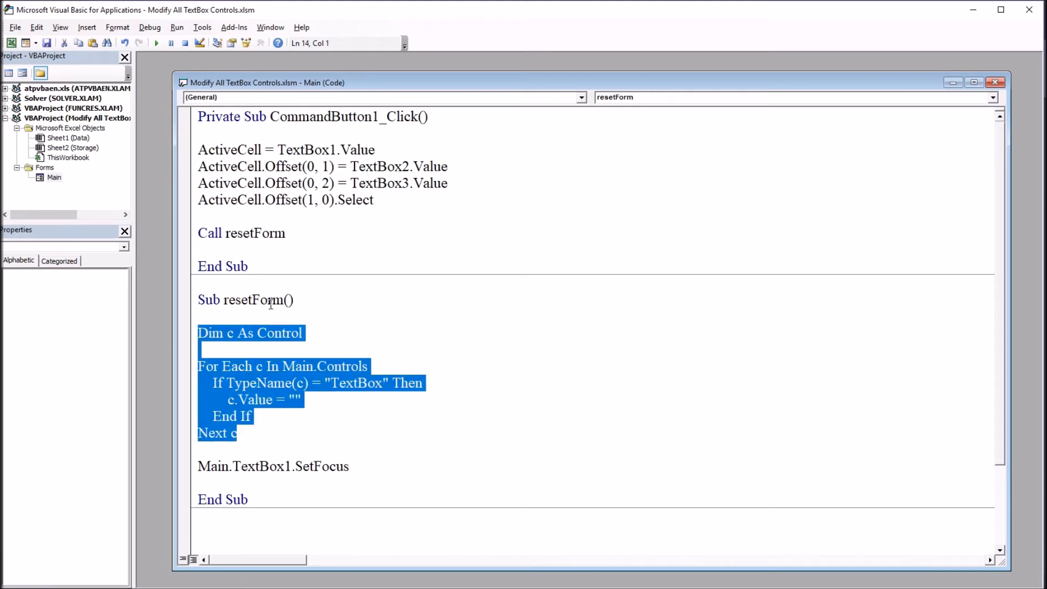
pyautogui.moveTo(294, 299); pyautogui.dragTo(198, 300)
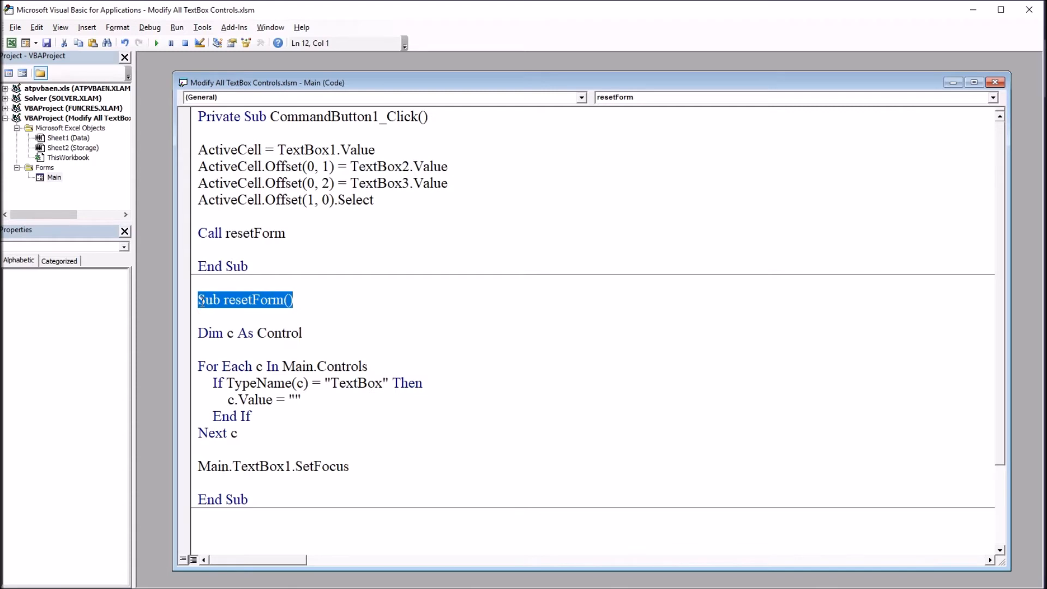
pyautogui.moveTo(287, 232); pyautogui.dragTo(197, 234)
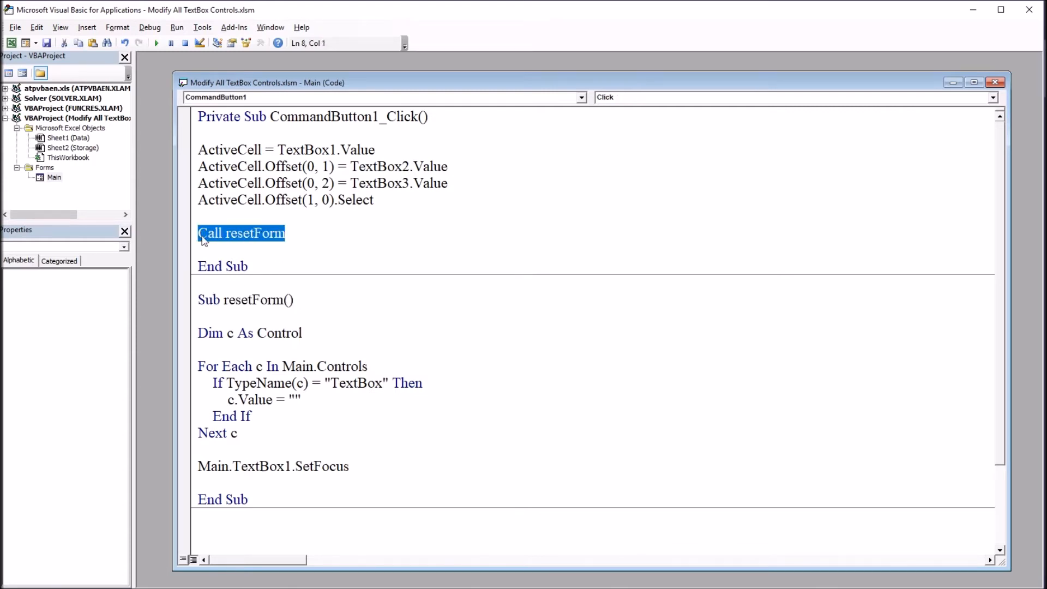
pyautogui.click(311, 234)
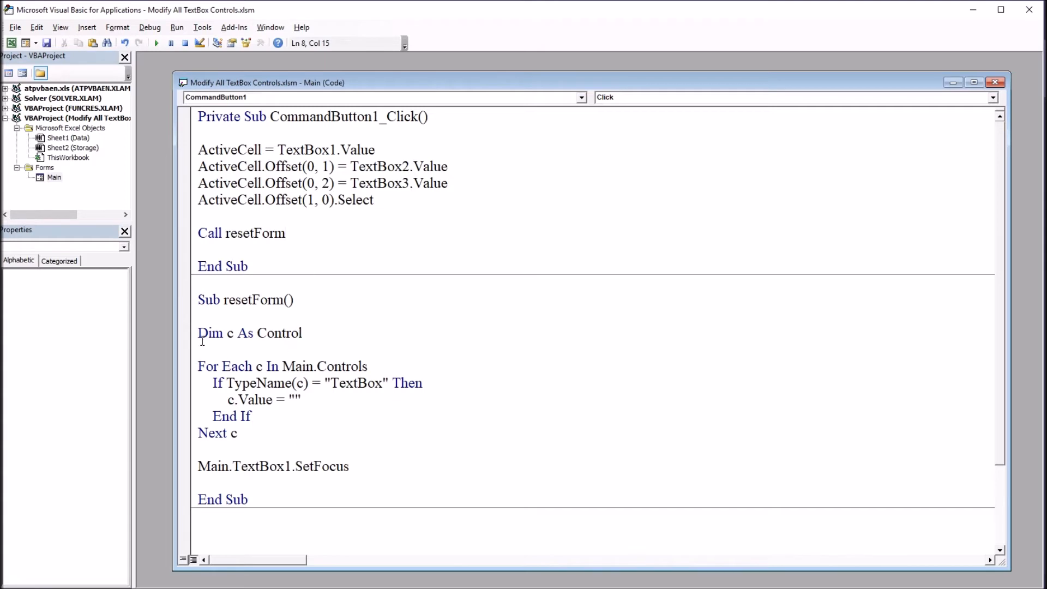
pyautogui.moveTo(198, 333); pyautogui.dragTo(261, 435)
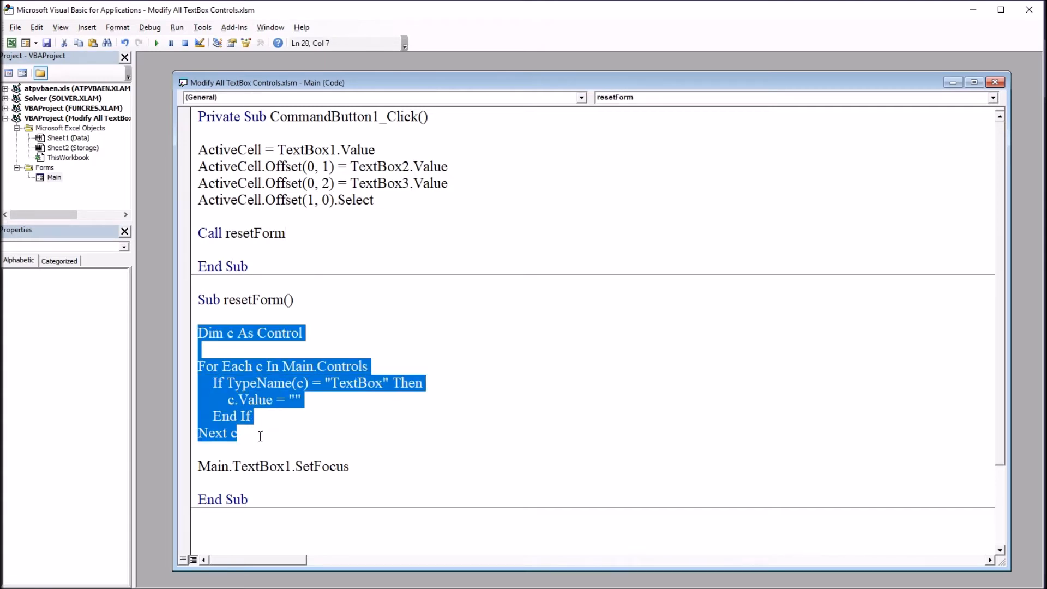
pyautogui.click(259, 437)
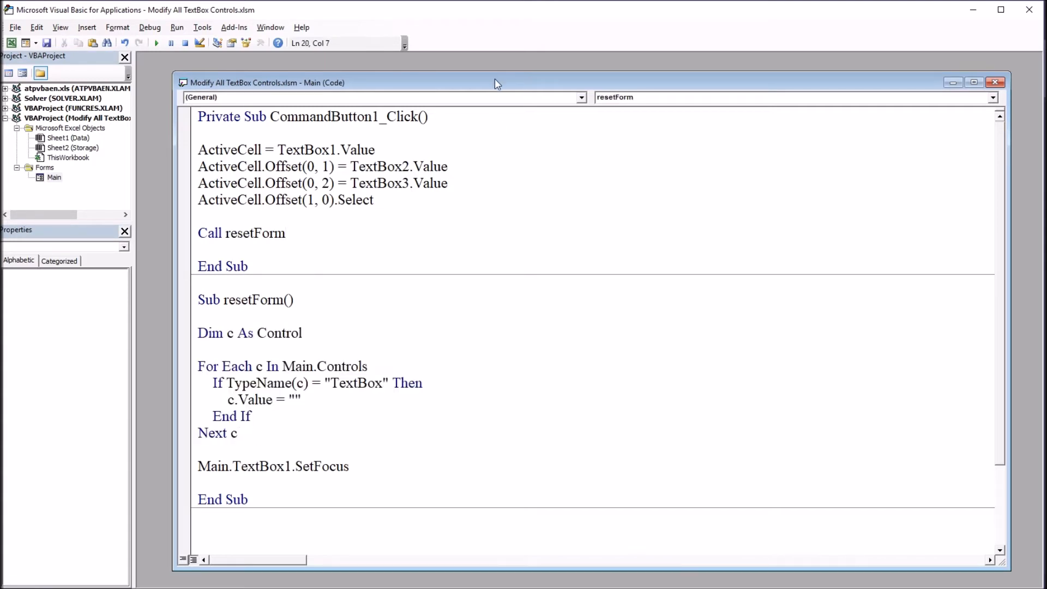
pyautogui.doubleClick(55, 177)
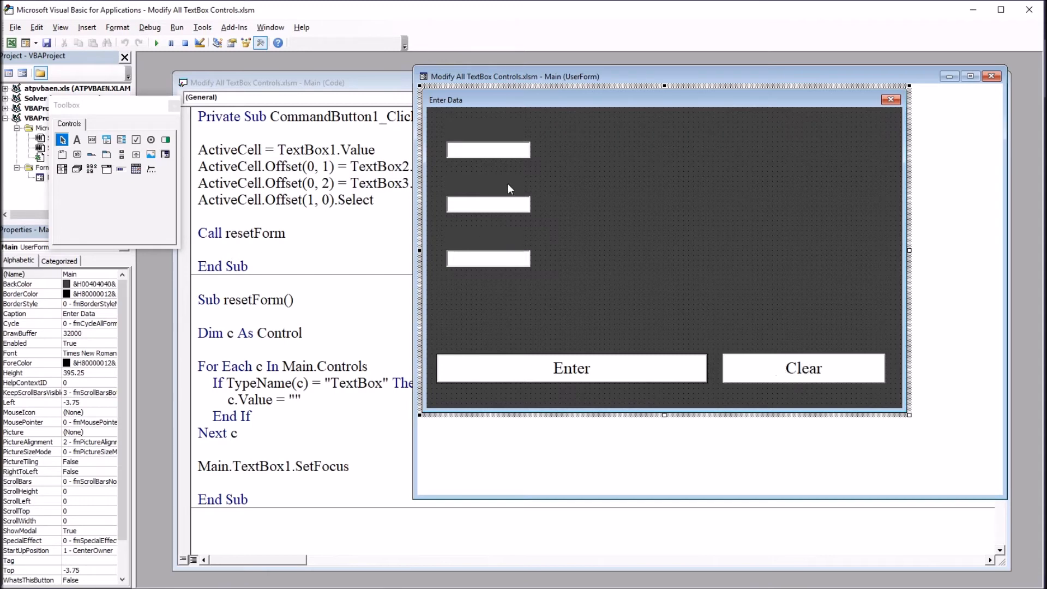
# Create CommandButton2_Click for Clear, copy Call resetForm into it, and return to Excel.
pyautogui.doubleClick(769, 377)
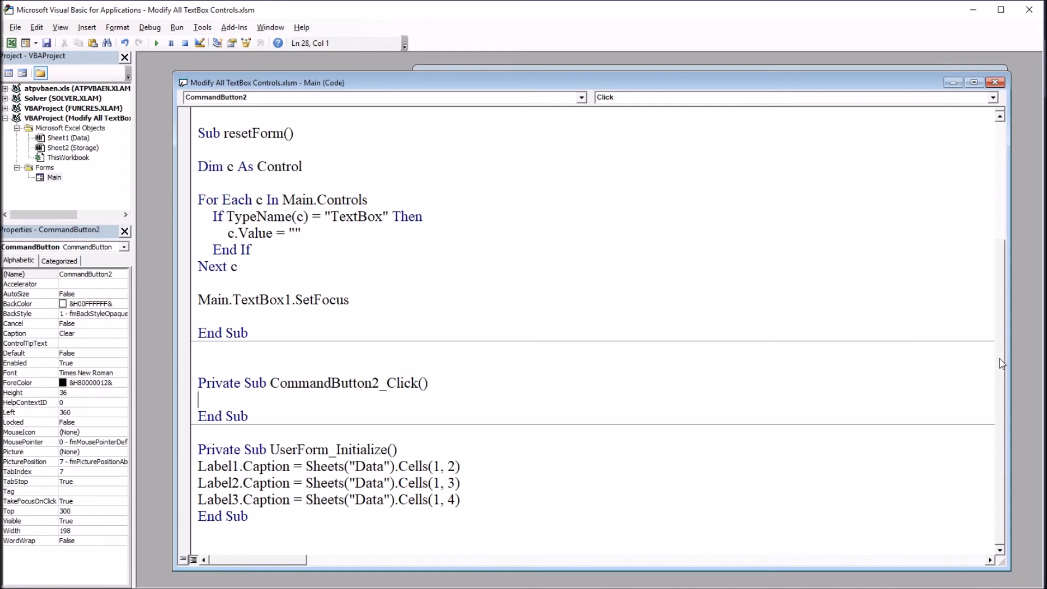
pyautogui.scroll(2, 982, 328)
pyautogui.scroll(1, 982, 278)
pyautogui.scroll(1, 986, 245)
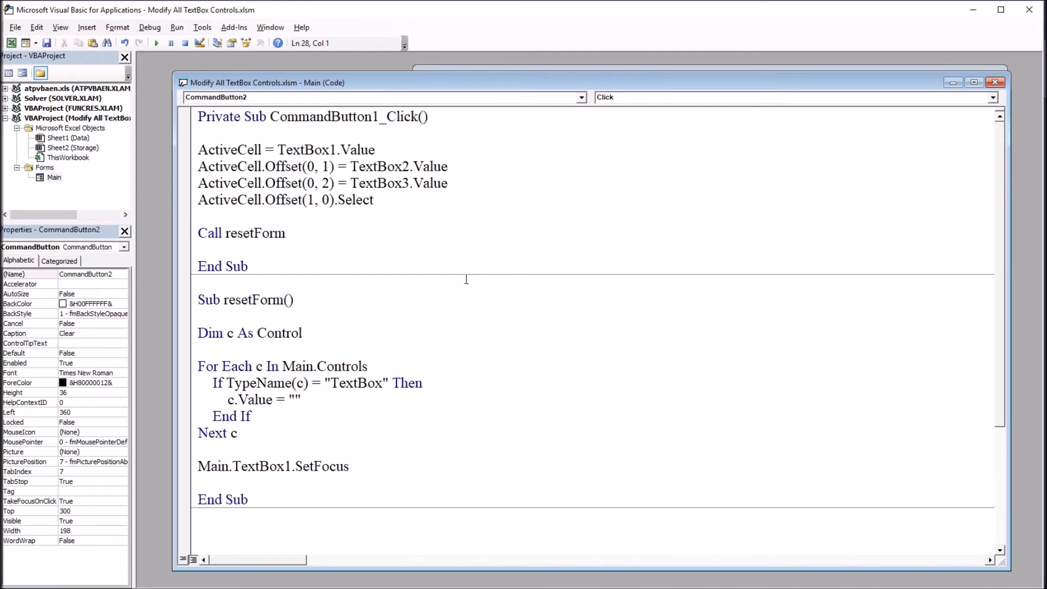
pyautogui.click(288, 234)
pyautogui.moveTo(288, 234); pyautogui.dragTo(198, 233)
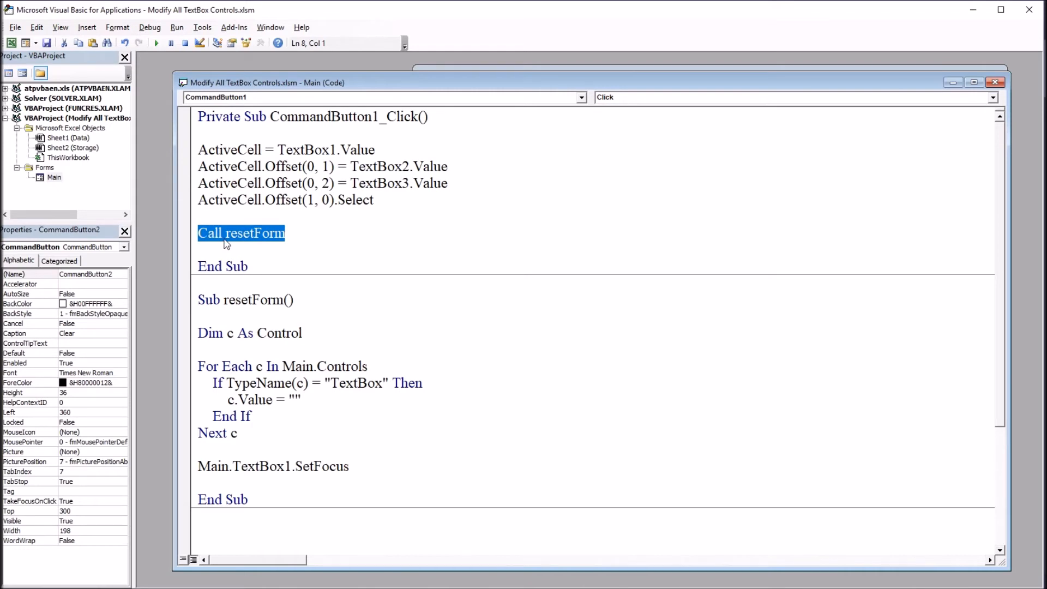
pyautogui.scroll(-5, 999, 373)
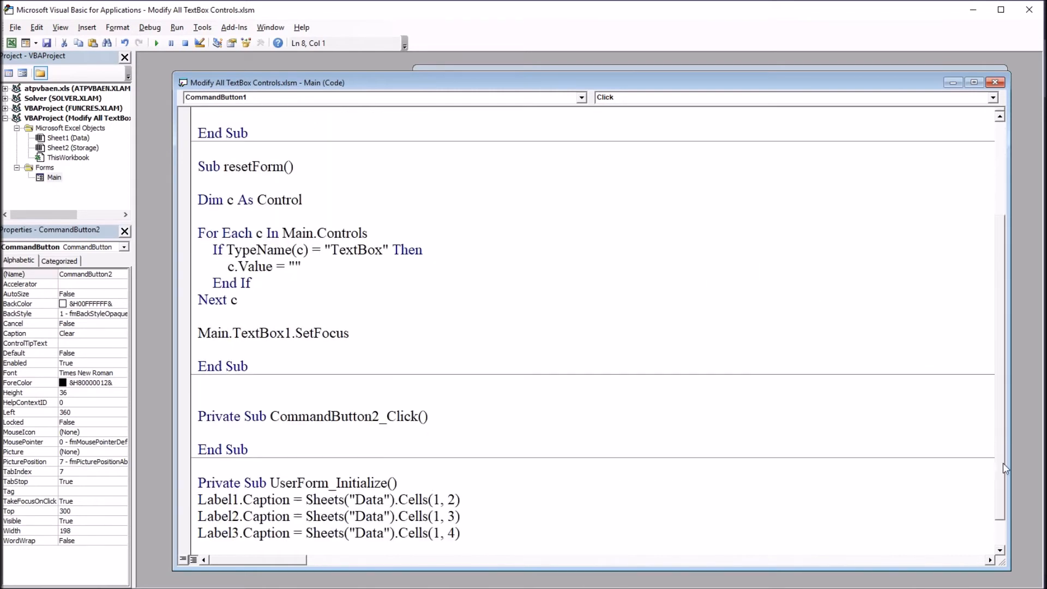
pyautogui.click(224, 420)
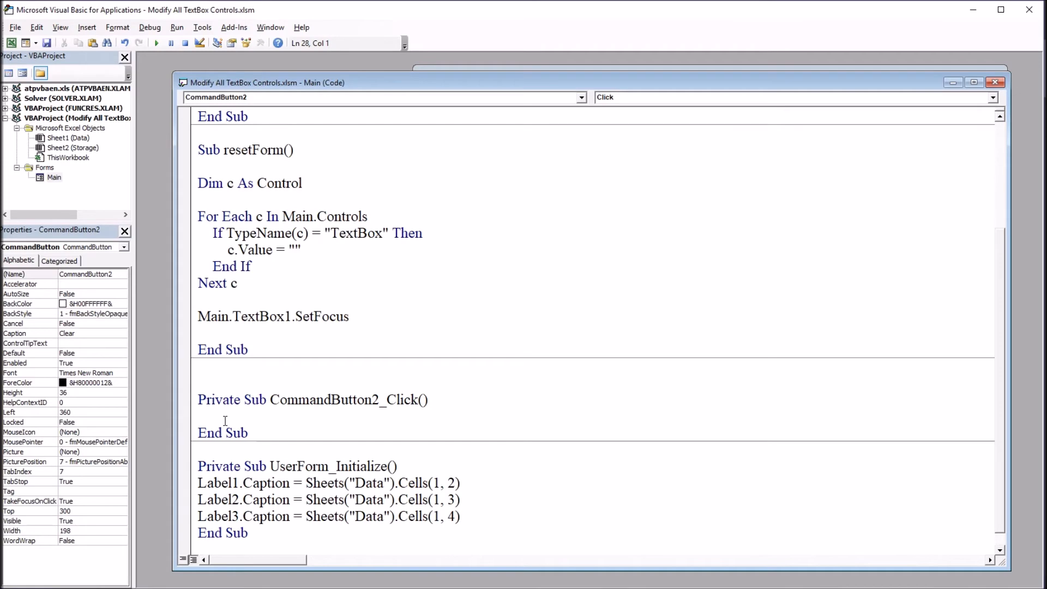
pyautogui.write('Call resetForm')
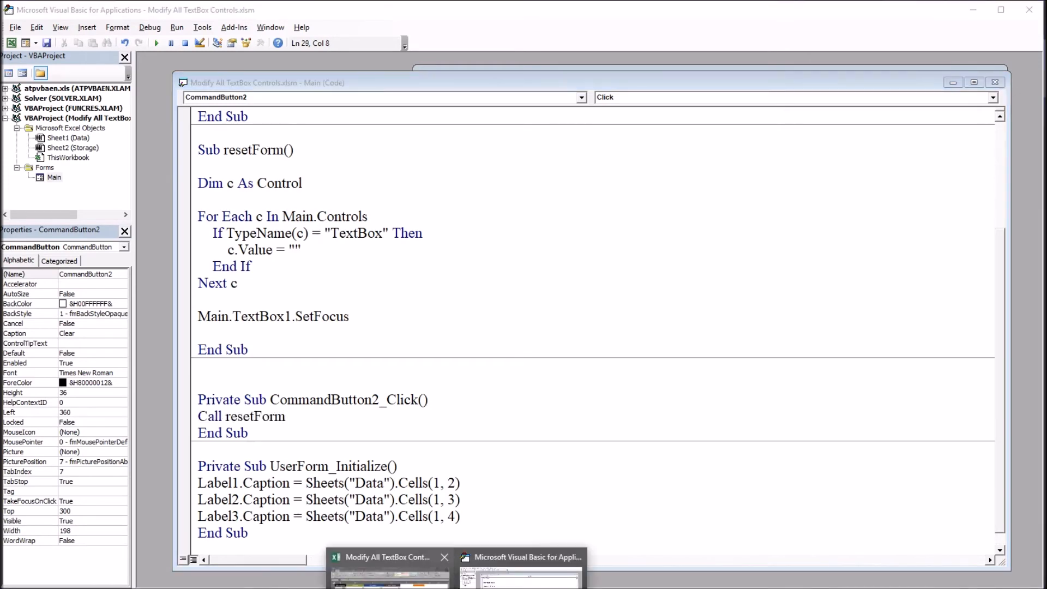
pyautogui.click(458, 577)
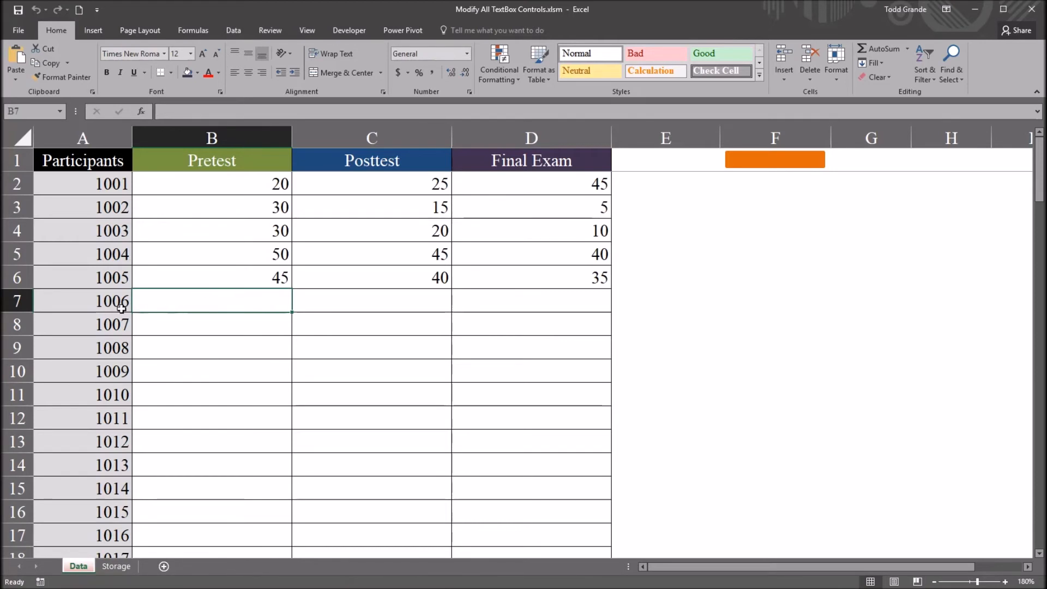
# Launch the Enter Data form, fill 70, 80, 100 and confirm Clear empties all three fields.
pyautogui.click(750, 168)
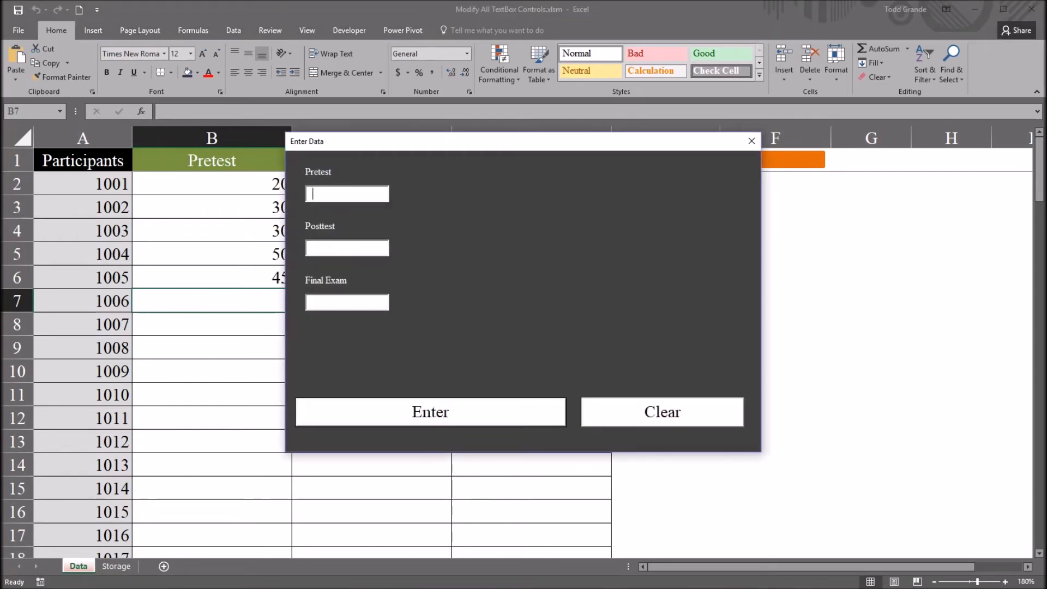
pyautogui.write('70')
pyautogui.click(314, 248)
pyautogui.write('80')
pyautogui.write('10')
pyautogui.write('0')
pyautogui.click(619, 413)
# Close the form, return to VBA, glance at resetForm's TypeName line and reopen Main's designer with the toolbox aside.
pyautogui.click(752, 141)
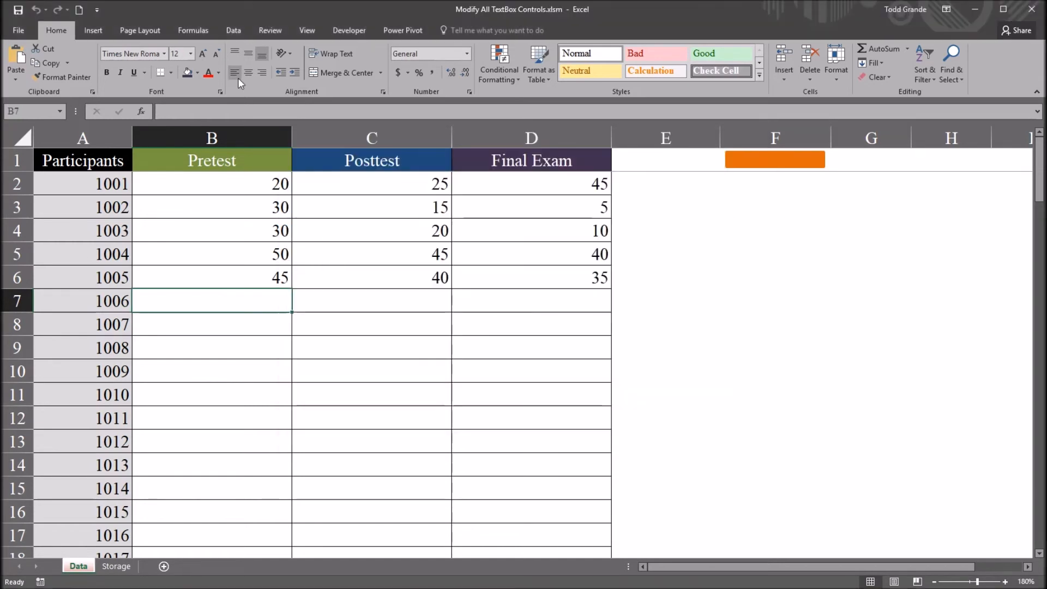
pyautogui.hotkey('alt', 'Tab')
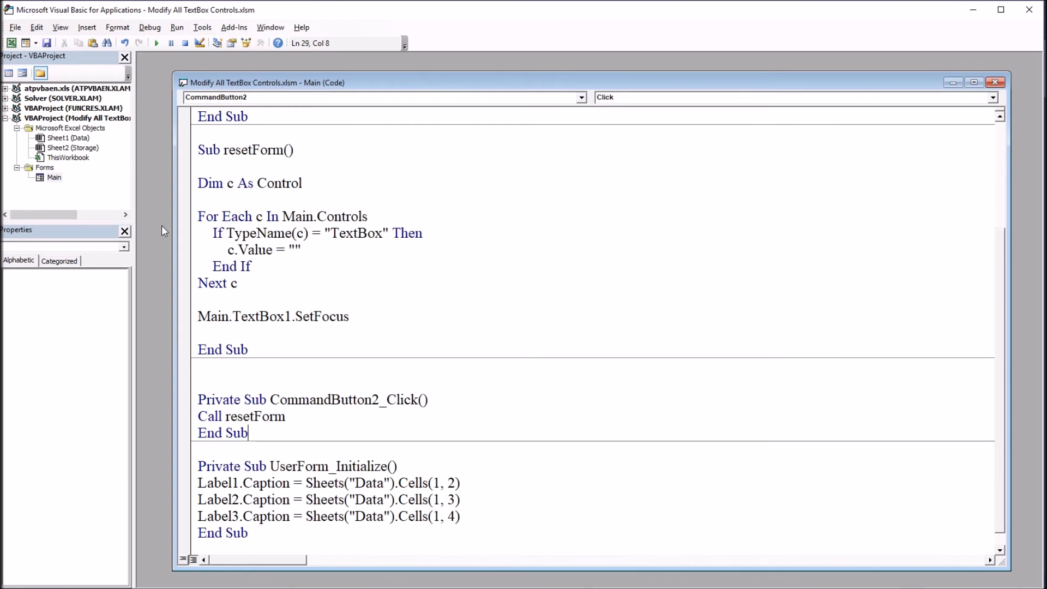
pyautogui.doubleClick(53, 177)
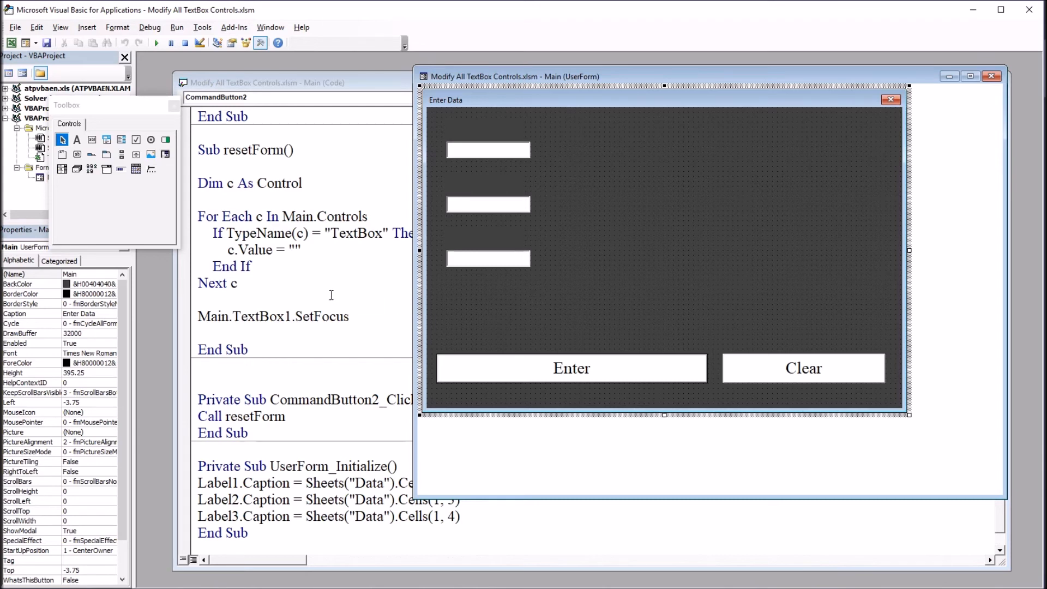
pyautogui.click(331, 295)
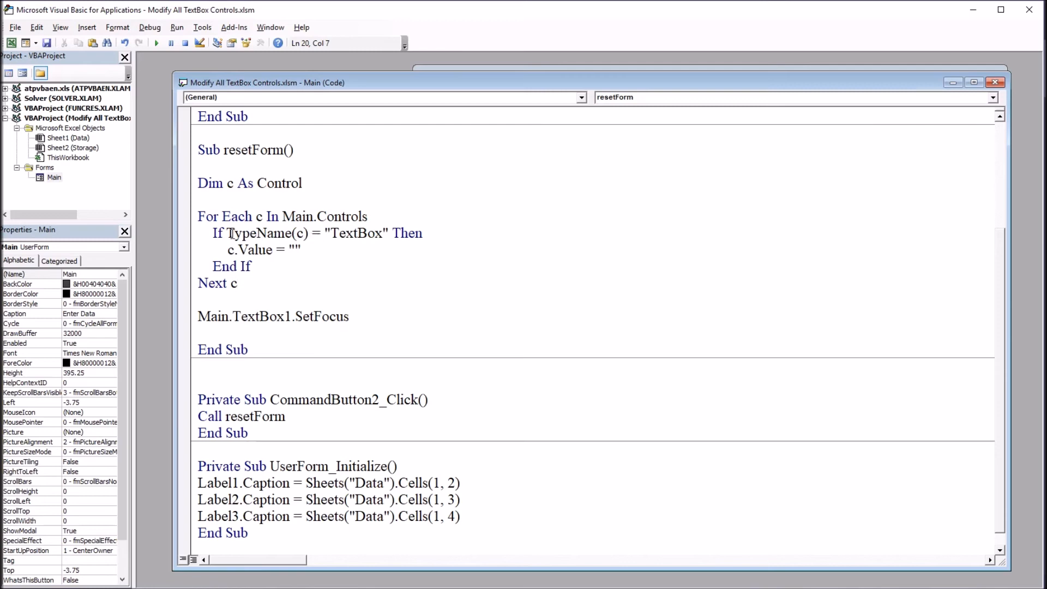
pyautogui.doubleClick(229, 235)
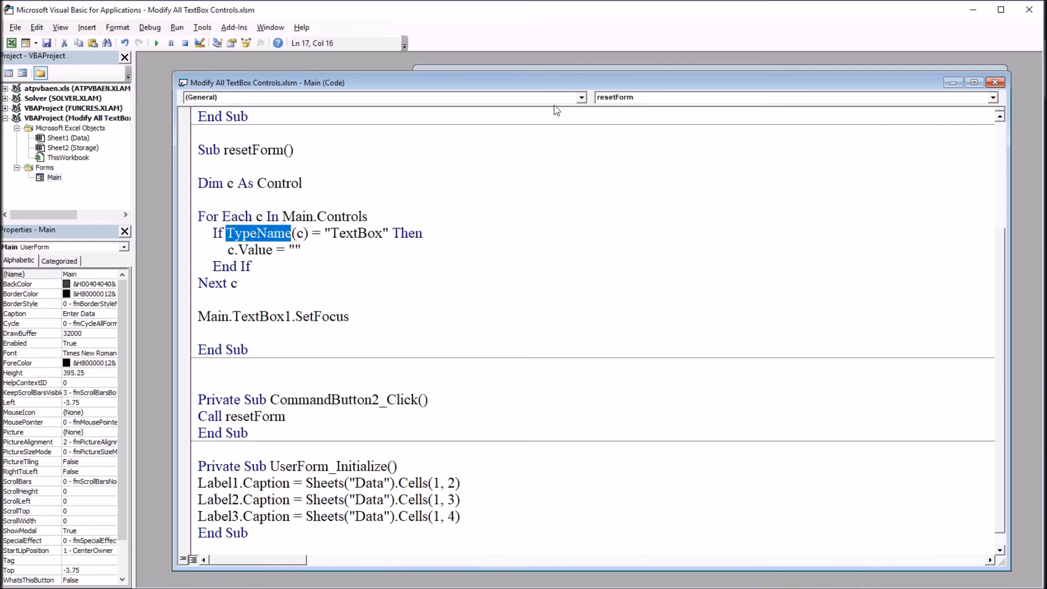
pyautogui.click(538, 70)
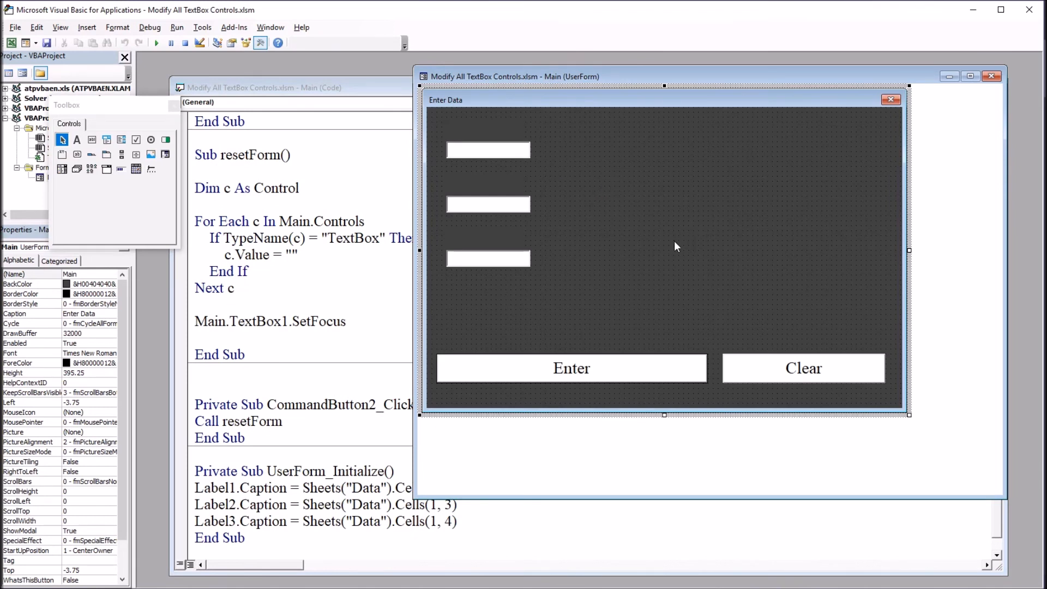
pyautogui.moveTo(115, 105); pyautogui.dragTo(260, 96)
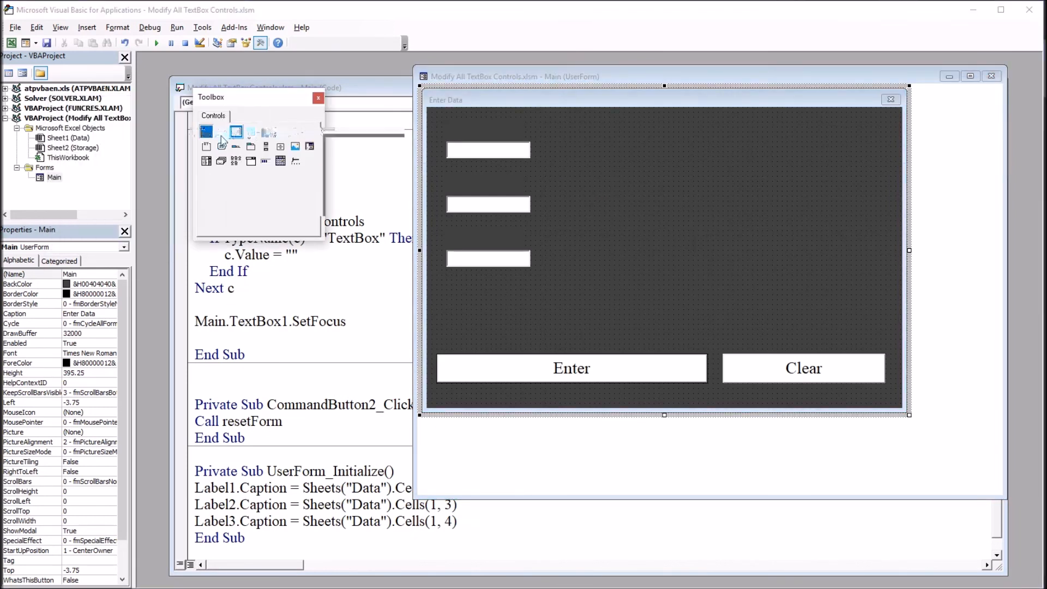
# Draw Frame1 on the Main form to the right of the existing text boxes.
pyautogui.click(206, 145)
pyautogui.moveTo(451, 112); pyautogui.dragTo(545, 174)
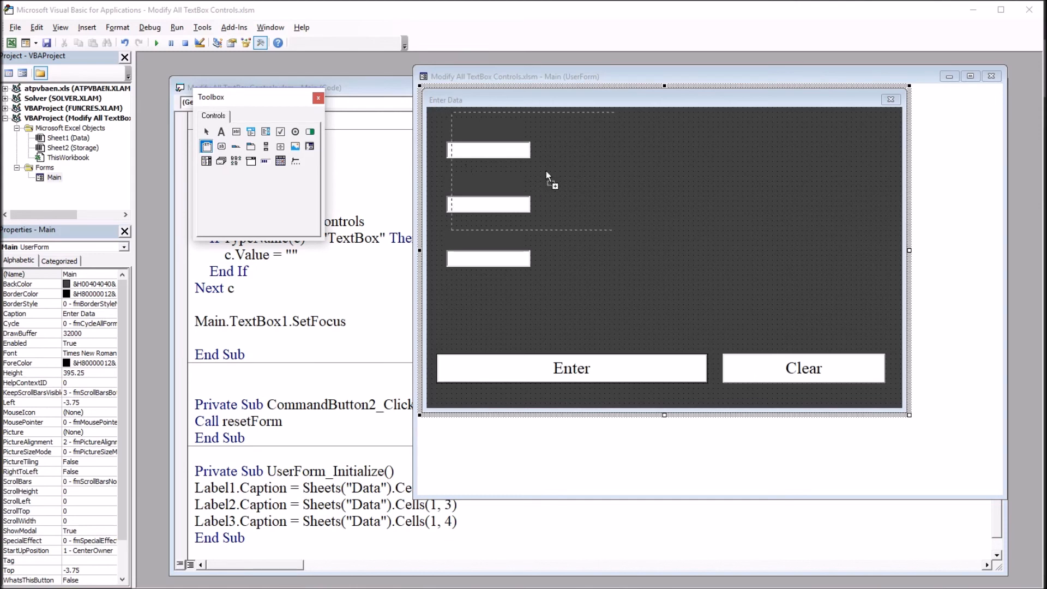
pyautogui.moveTo(552, 134)
pyautogui.mouseDown()
pyautogui.moveTo(734, 255)
pyautogui.moveTo(857, 291)
pyautogui.mouseUp()
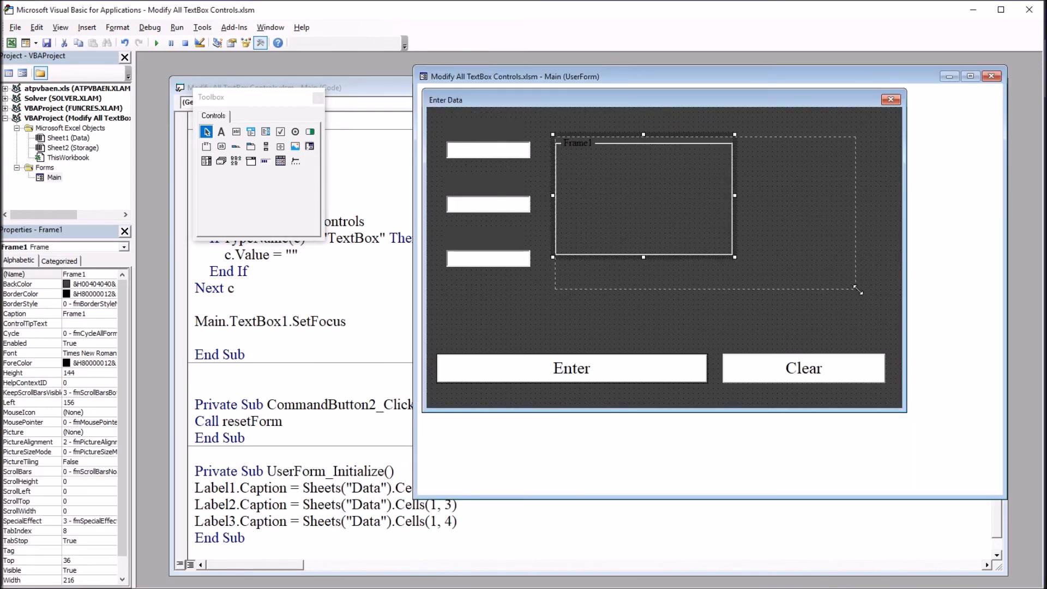
# Place three new text boxes inside Frame1, then switch to Excel to test.
pyautogui.click(237, 133)
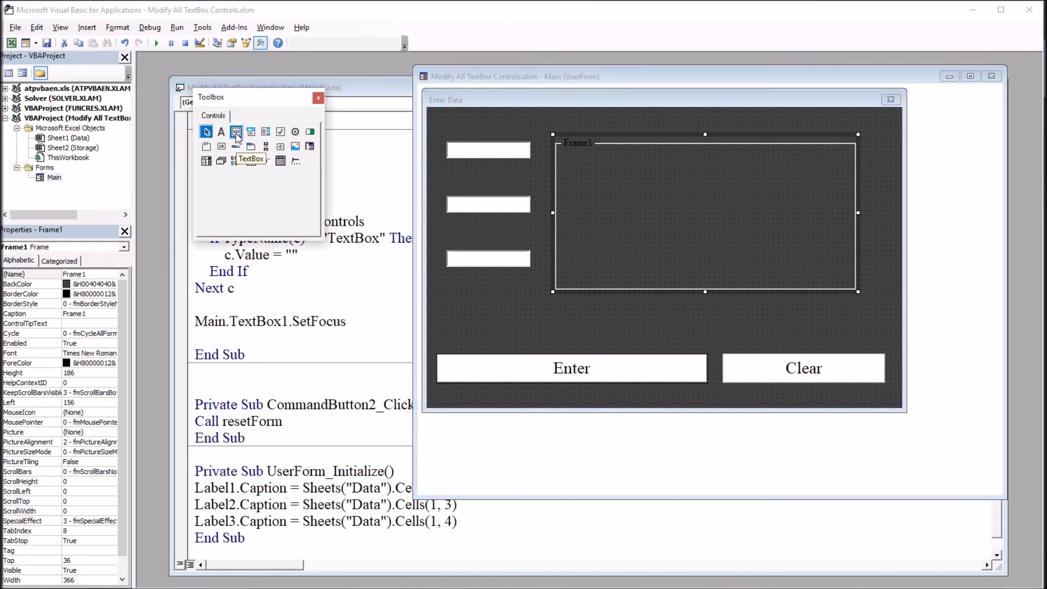
pyautogui.click(605, 172)
pyautogui.click(237, 133)
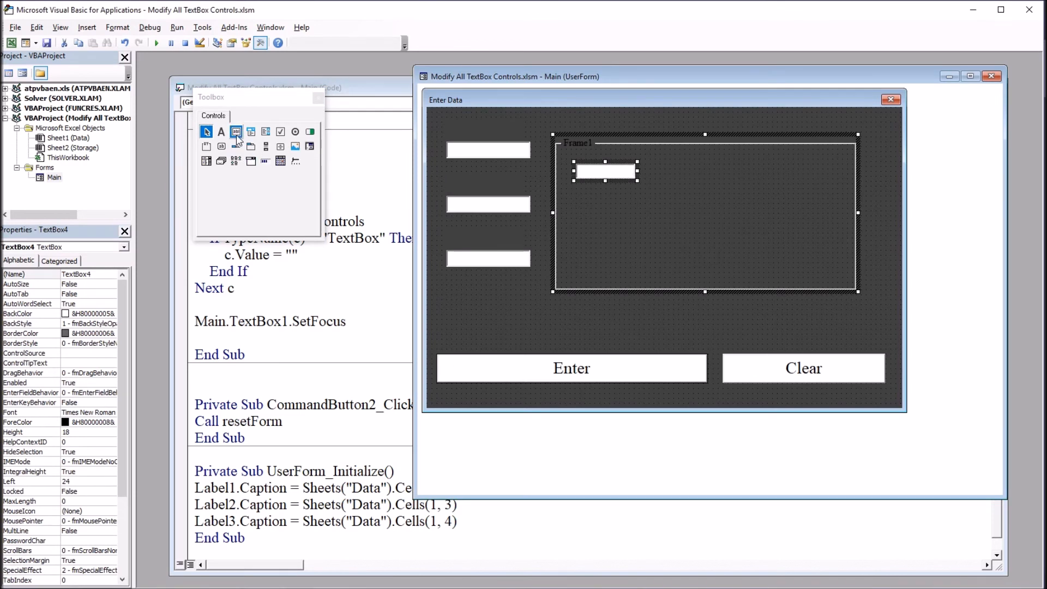
pyautogui.click(605, 201)
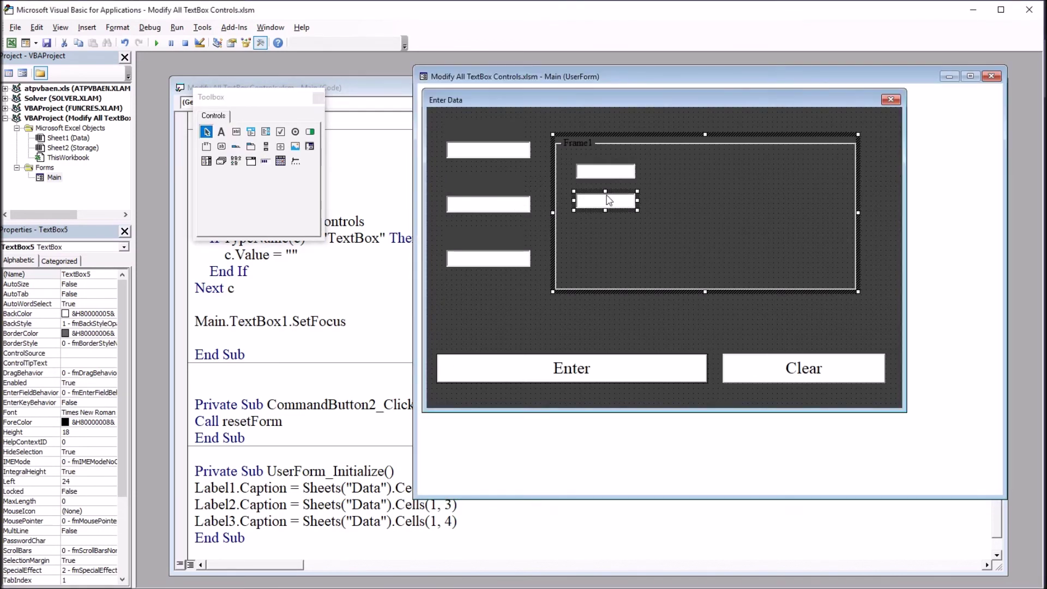
pyautogui.click(237, 132)
pyautogui.click(604, 227)
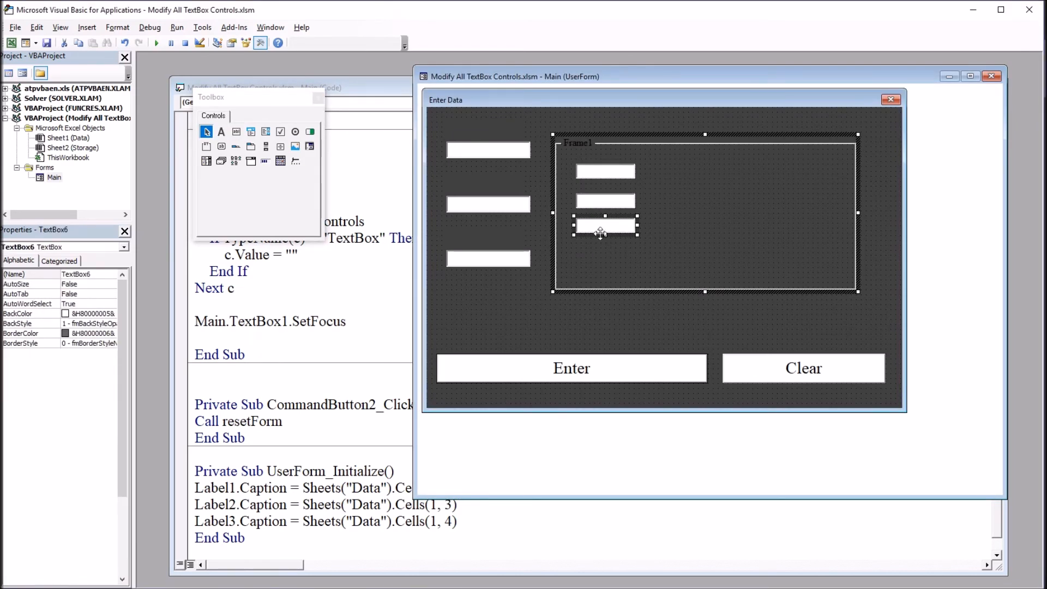
pyautogui.click(600, 252)
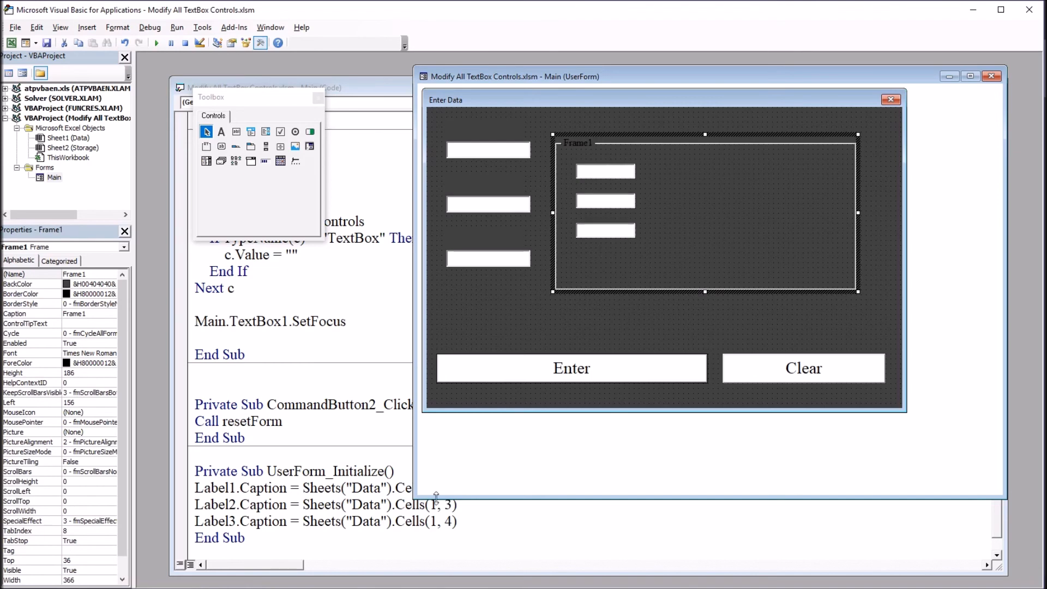
pyautogui.hotkey('alt', 'Tab')
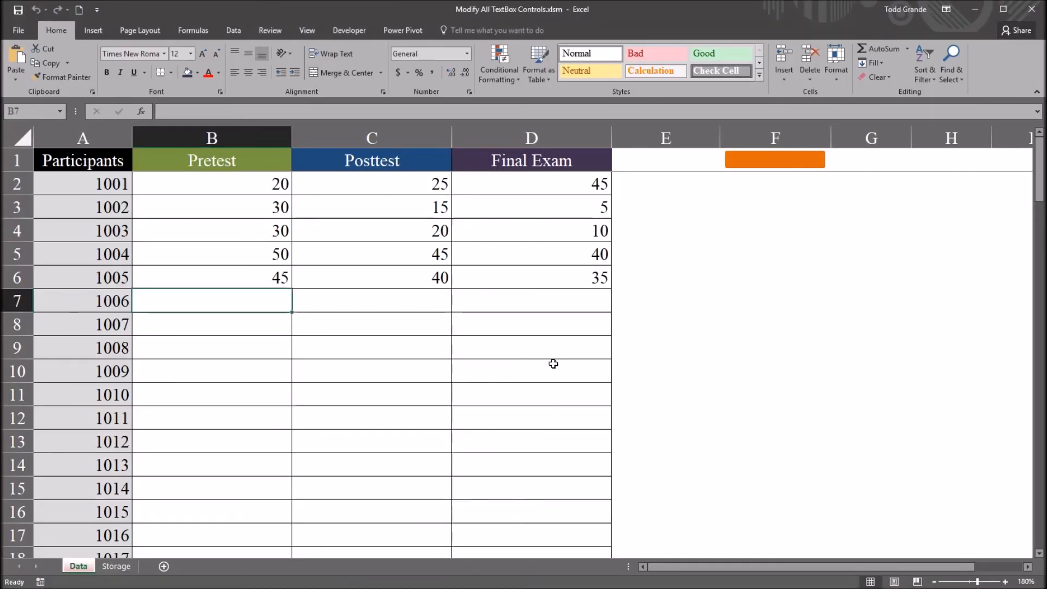
# Fill values 1–6 into all six boxes, confirm Clear empties them including Frame1's, then close the form.
pyautogui.click(753, 161)
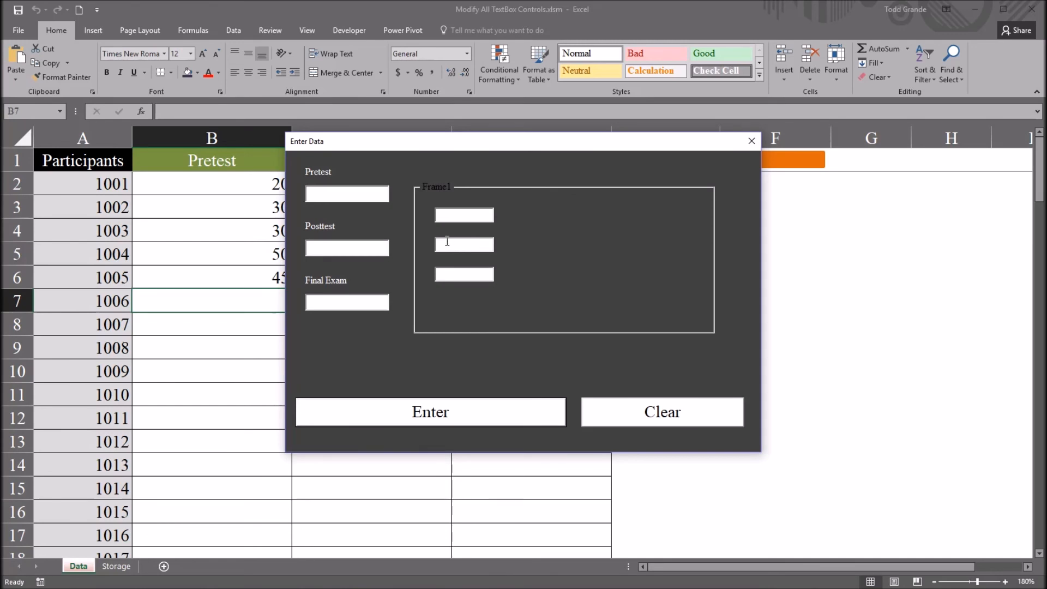
pyautogui.write('1')
pyautogui.click(360, 249)
pyautogui.write('2')
pyautogui.click(344, 302)
pyautogui.write('3')
pyautogui.click(464, 215)
pyautogui.write('4')
pyautogui.click(464, 245)
pyautogui.click(456, 275)
pyautogui.write('6')
pyautogui.click(631, 416)
pyautogui.click(751, 141)
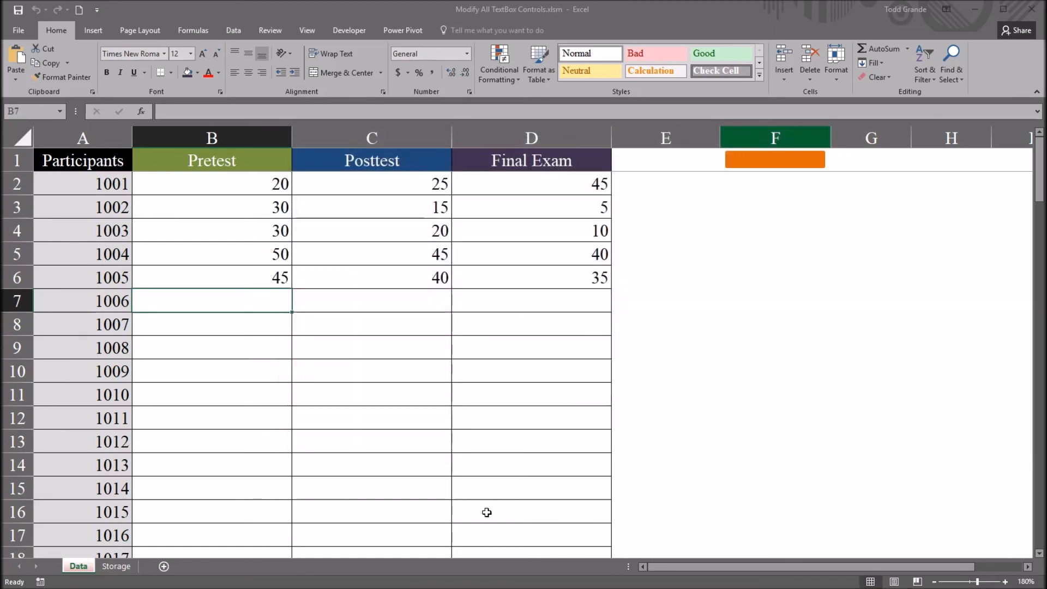
# Back in VBA, review resetForm and the Call resetForm line, peek at Main's design, and return to the code.
pyautogui.click(521, 568)
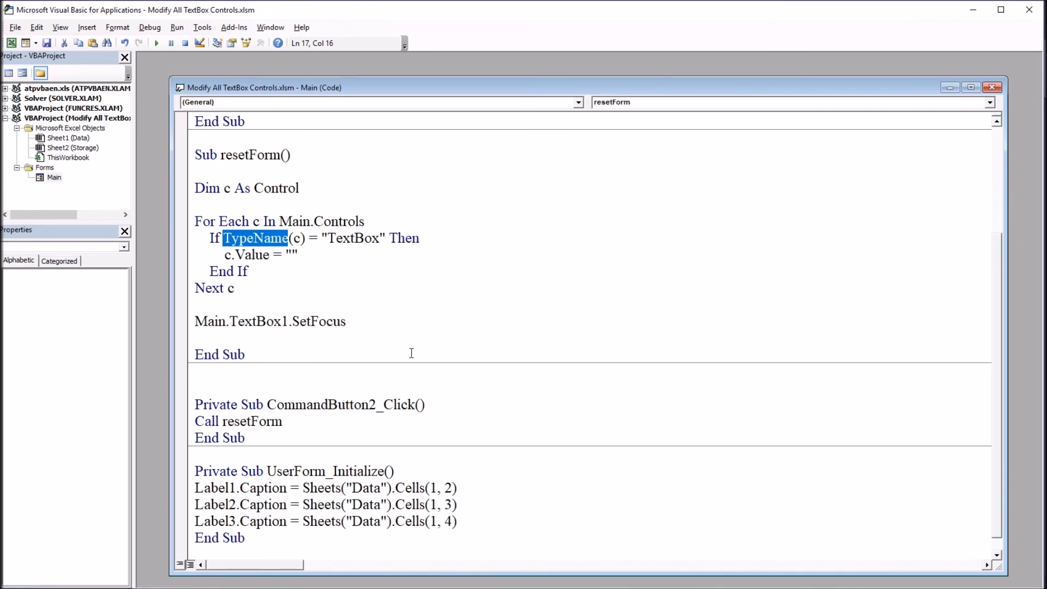
pyautogui.click(394, 319)
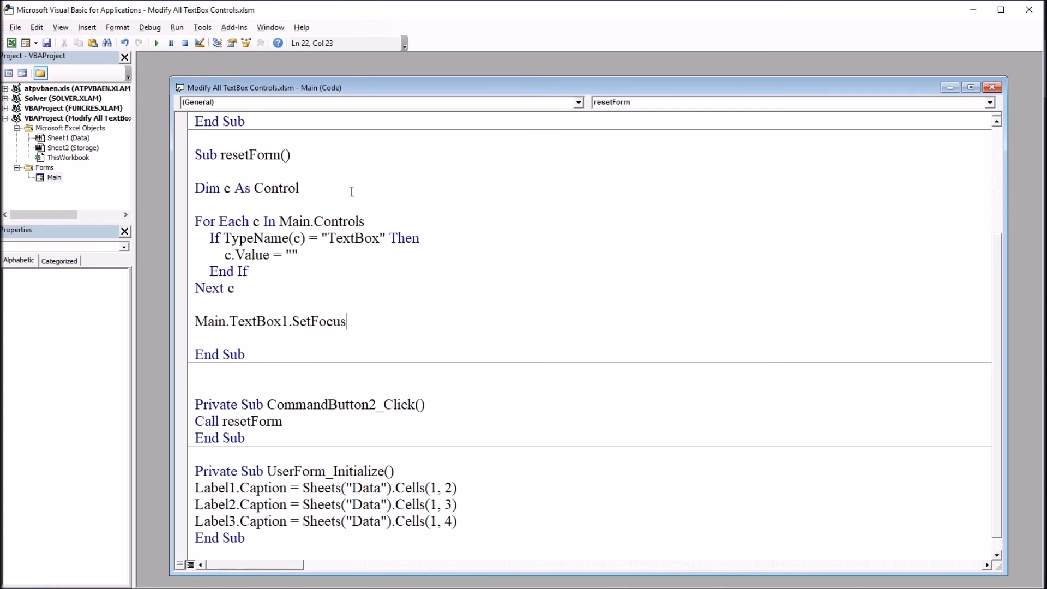
pyautogui.moveTo(284, 422); pyautogui.dragTo(195, 421)
pyautogui.moveTo(246, 356); pyautogui.dragTo(195, 155)
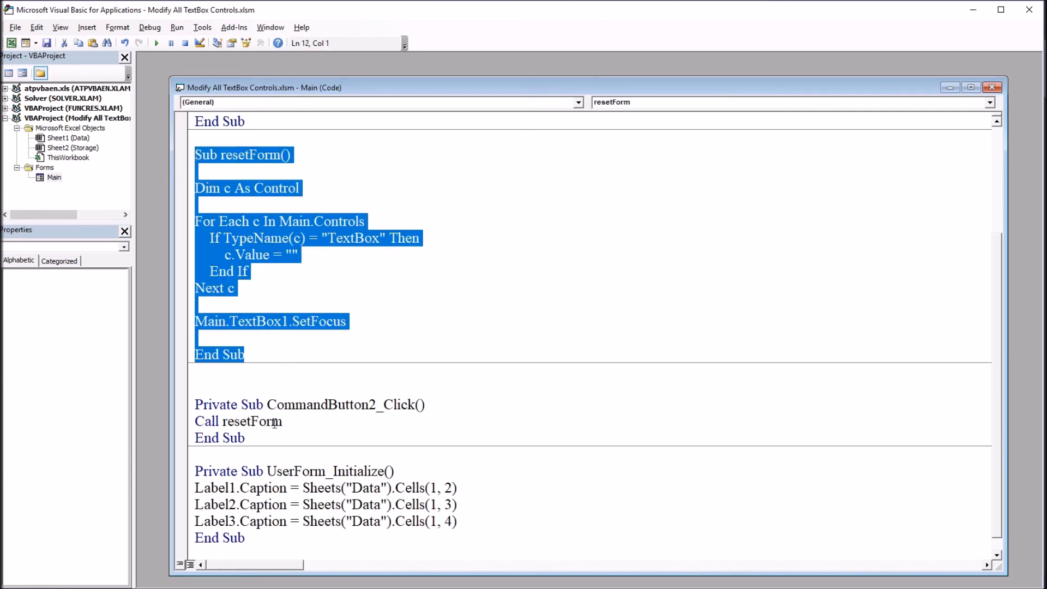
pyautogui.moveTo(283, 422); pyautogui.dragTo(196, 419)
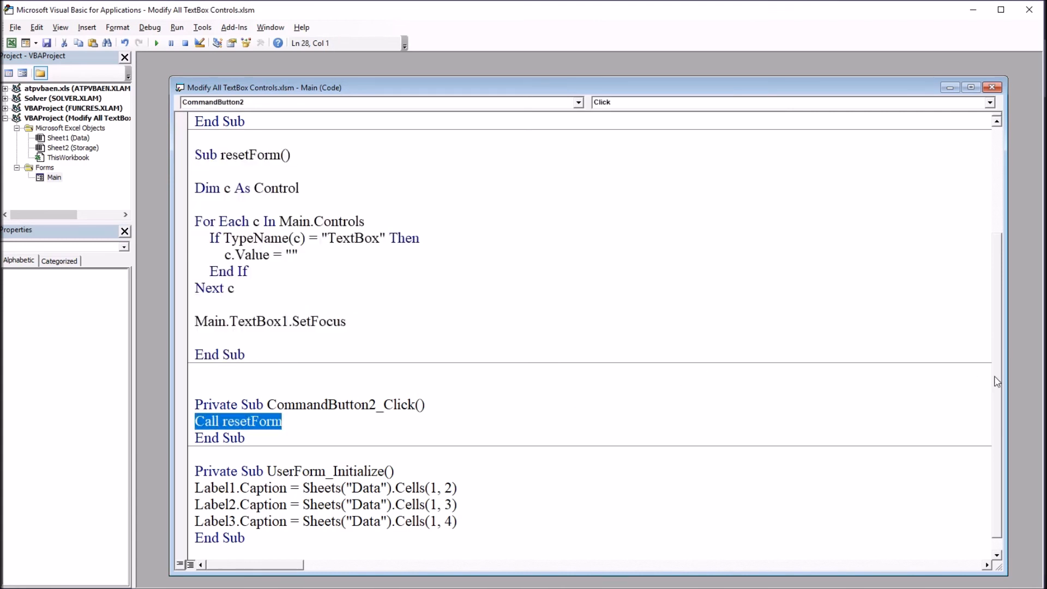
pyautogui.scroll(3, 974, 369)
pyautogui.scroll(2, 974, 327)
pyautogui.scroll(-2, 973, 273)
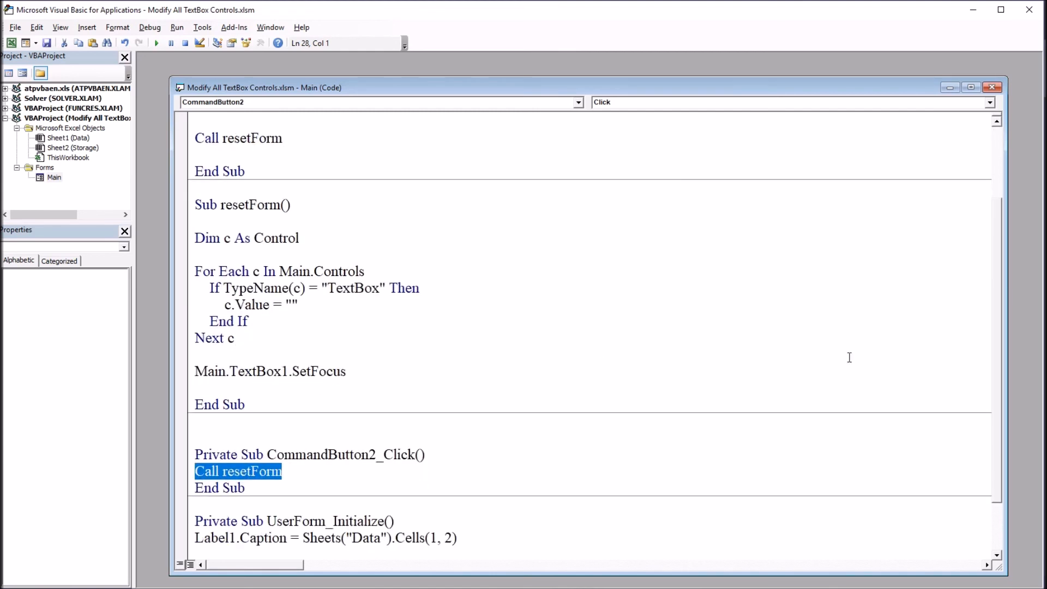
pyautogui.click(266, 342)
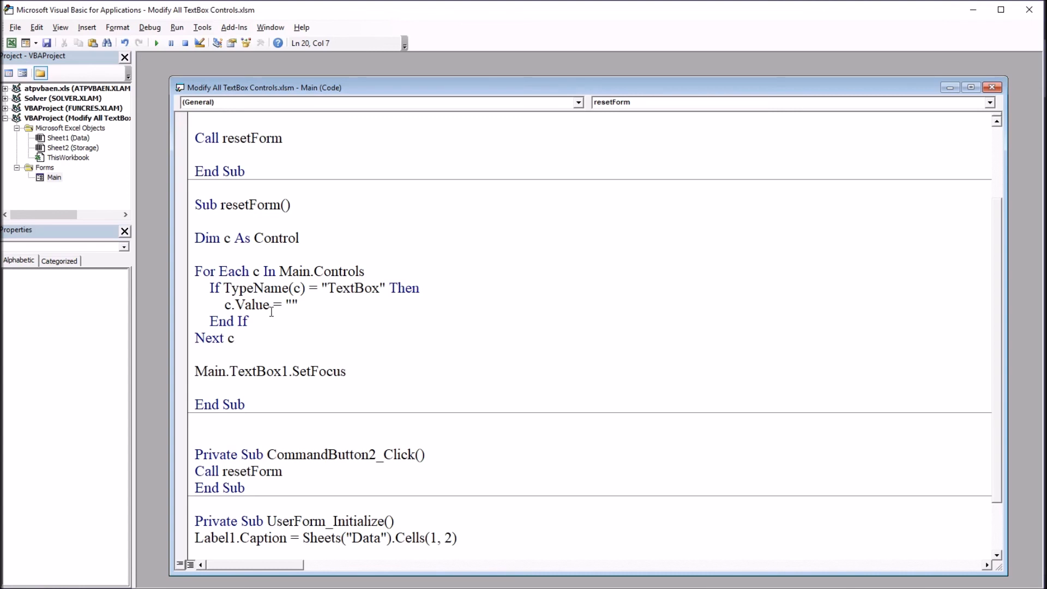
pyautogui.doubleClick(54, 177)
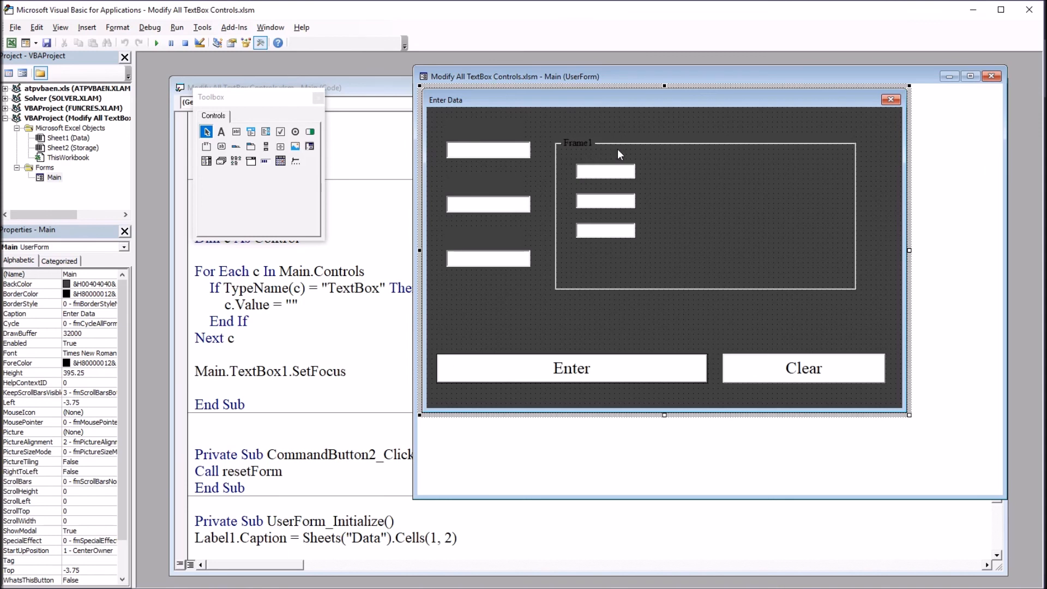
pyautogui.click(315, 318)
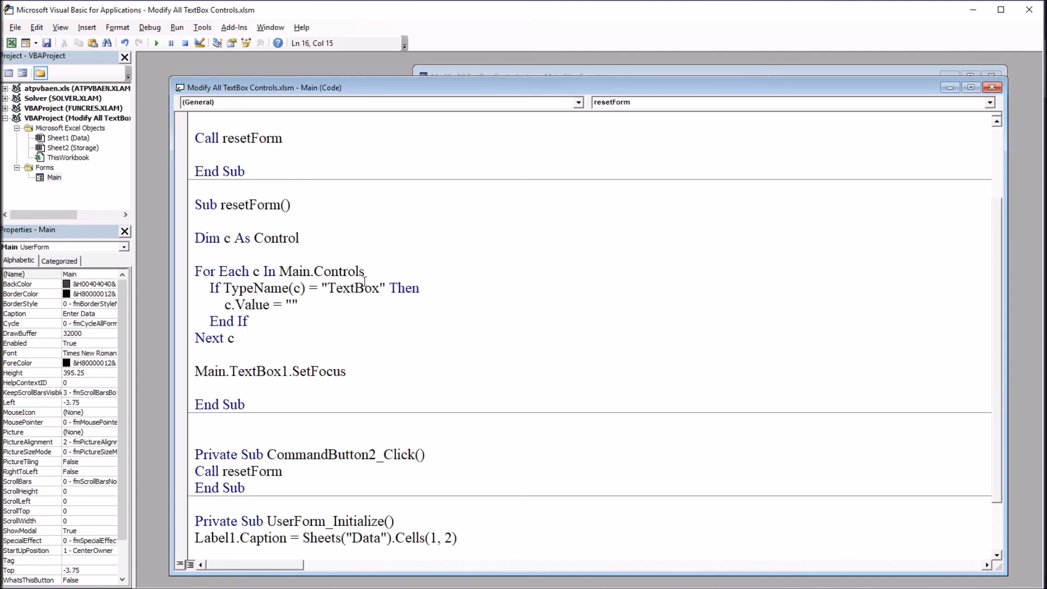
# Change the For Each line to Main.Frame1.Controls so resetForm clears only framed text boxes, then return to Excel.
pyautogui.moveTo(365, 272); pyautogui.dragTo(198, 272)
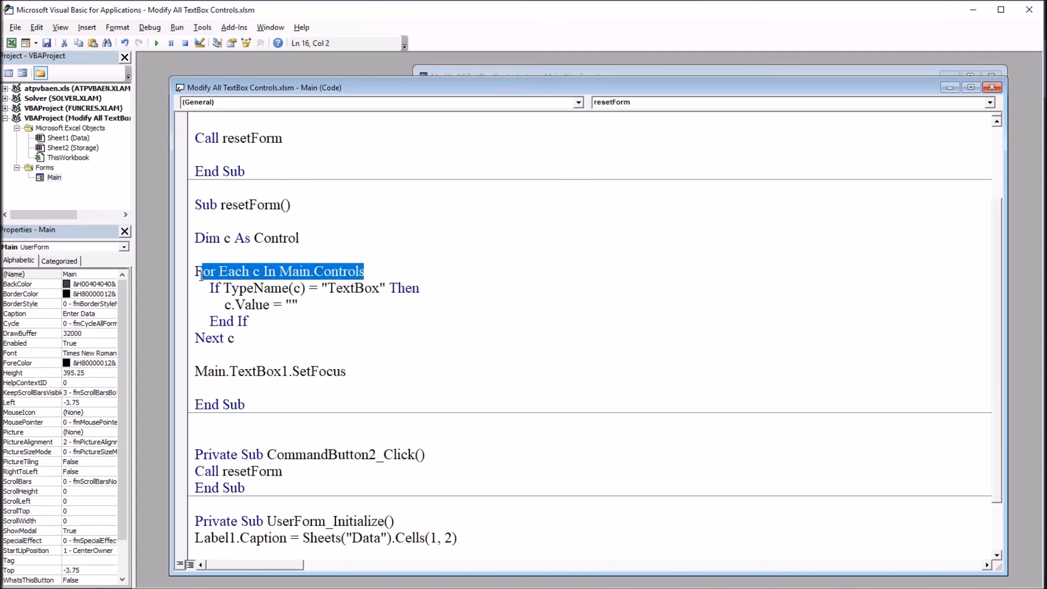
pyautogui.click(286, 281)
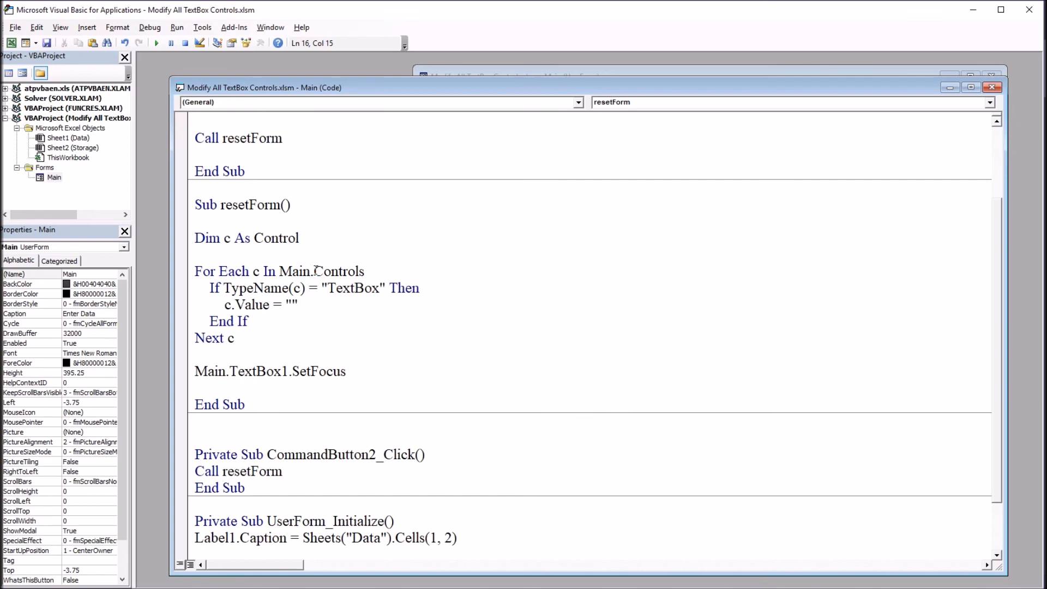
pyautogui.click(314, 271)
pyautogui.write('Fra')
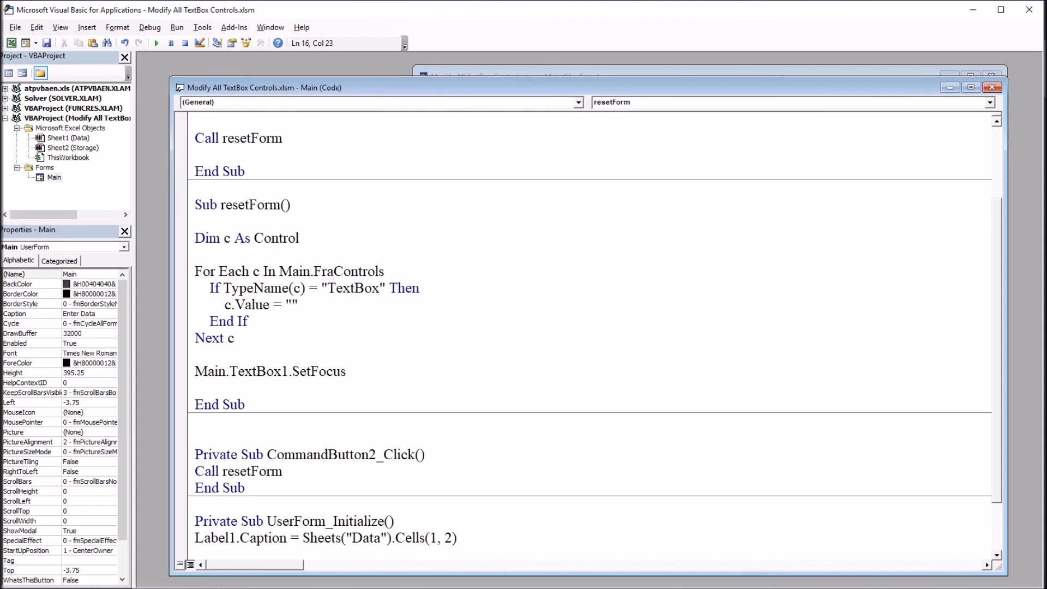
pyautogui.write('me1.')
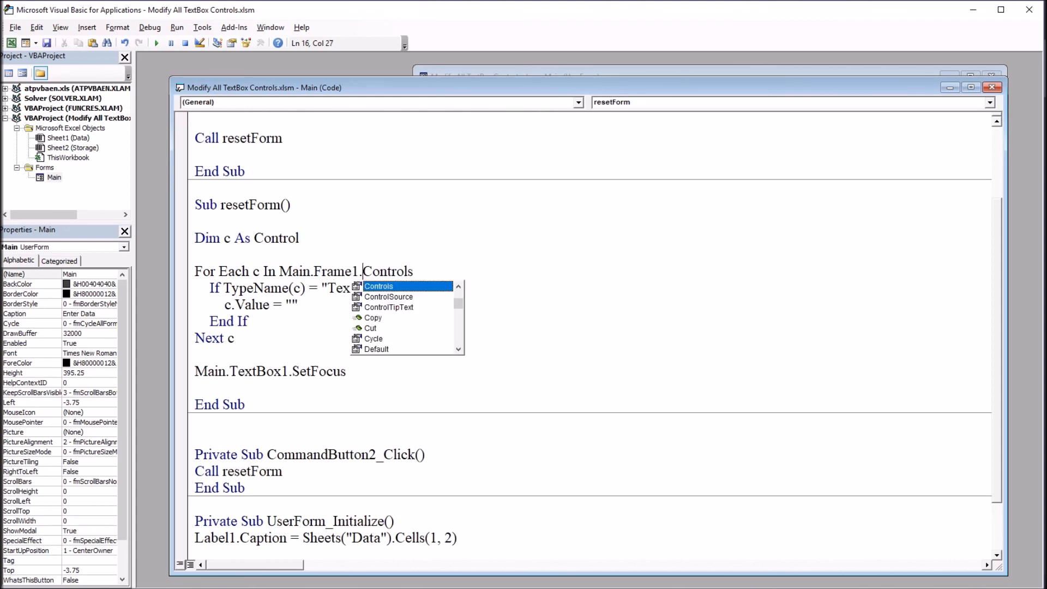
pyautogui.click(340, 304)
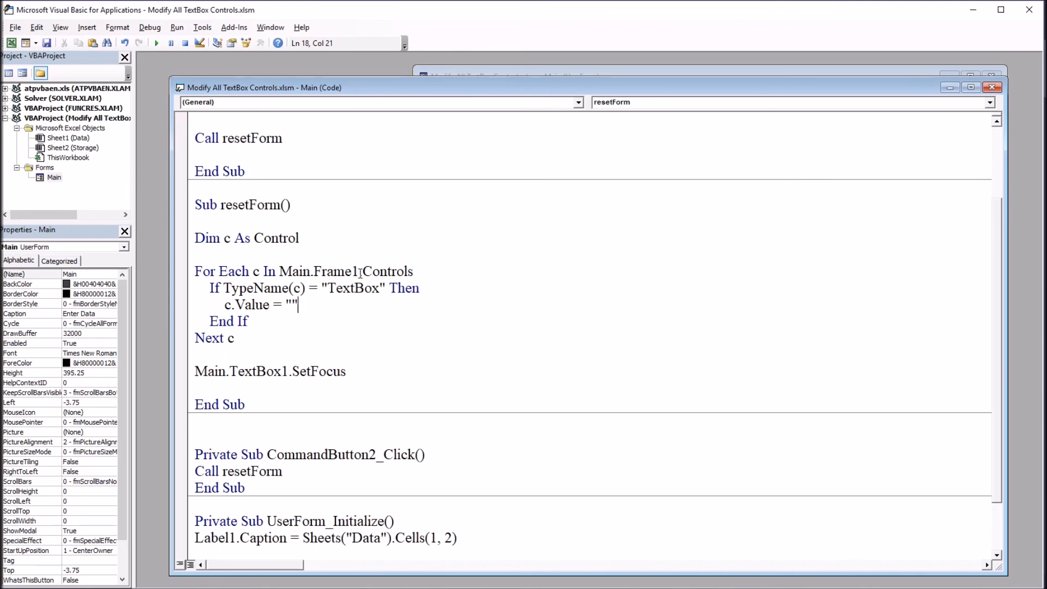
pyautogui.moveTo(362, 271); pyautogui.dragTo(315, 271)
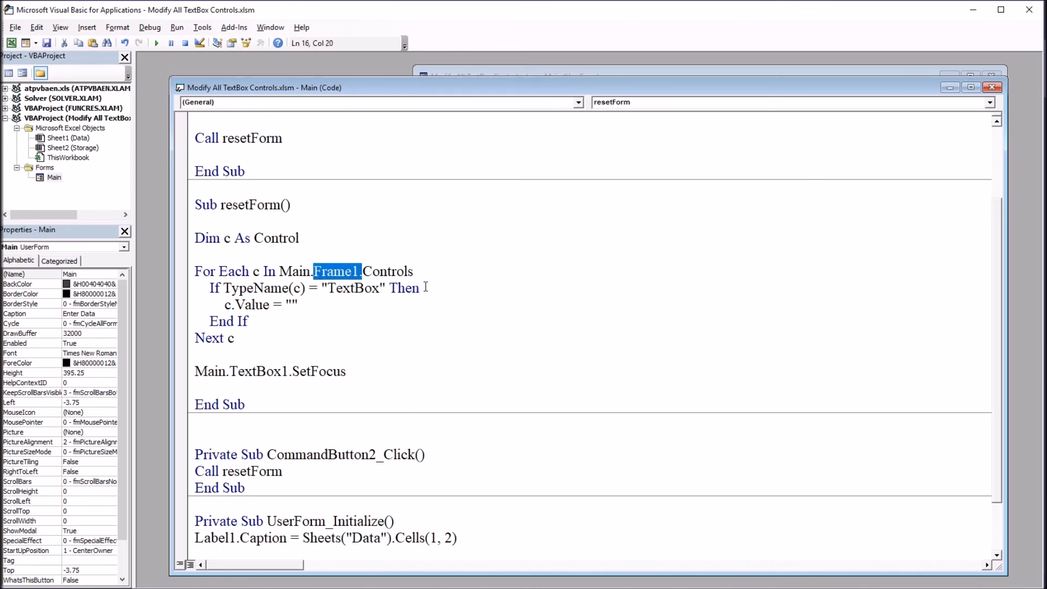
pyautogui.click(423, 273)
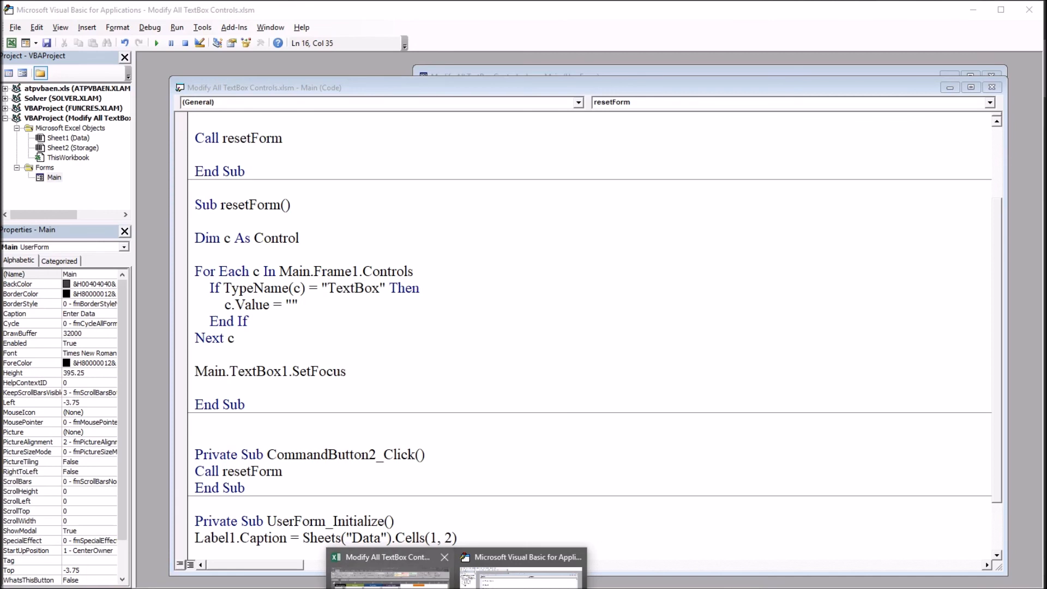
pyautogui.click(385, 574)
# Fill the Enter Data form's six boxes with 1–6 and clear it, confirming Pretest, Posttest and Final Exam keep their values.
pyautogui.click(775, 161)
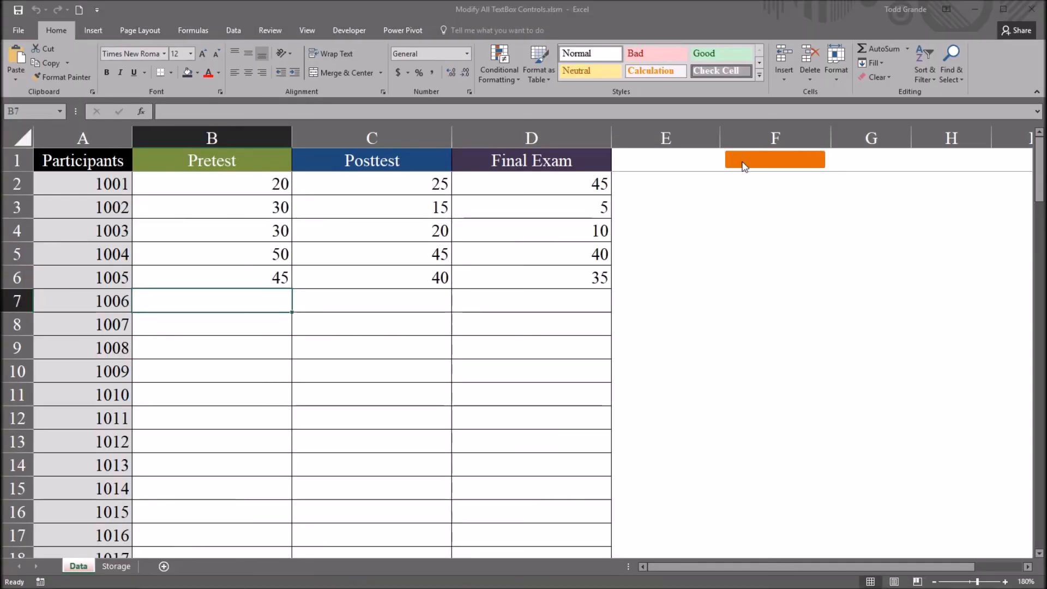
pyautogui.write('1')
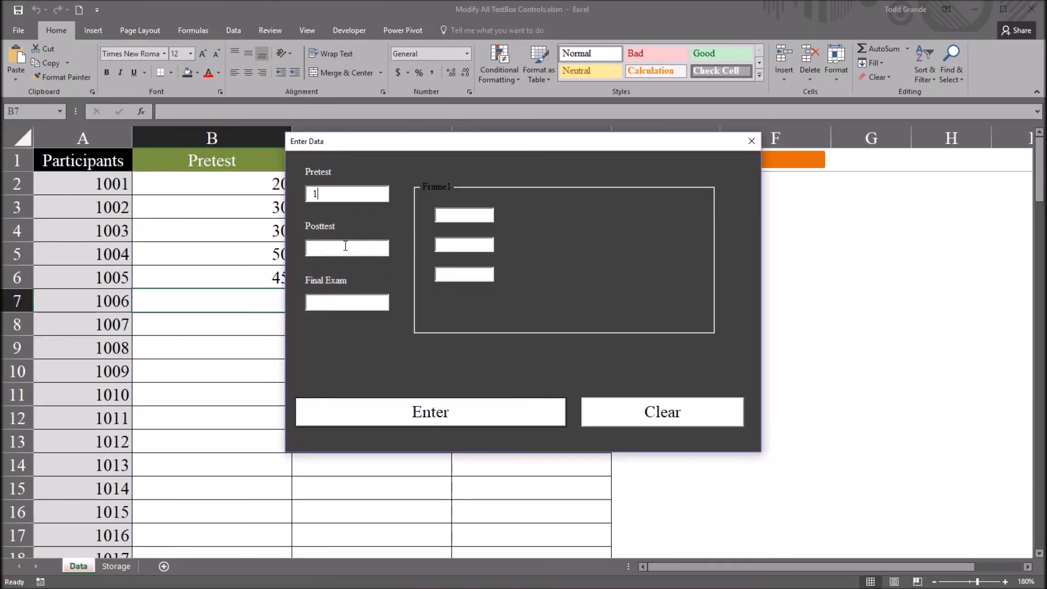
pyautogui.press('Tab')
pyautogui.click(341, 244)
pyautogui.write('2')
pyautogui.click(334, 301)
pyautogui.write('3')
pyautogui.click(617, 414)
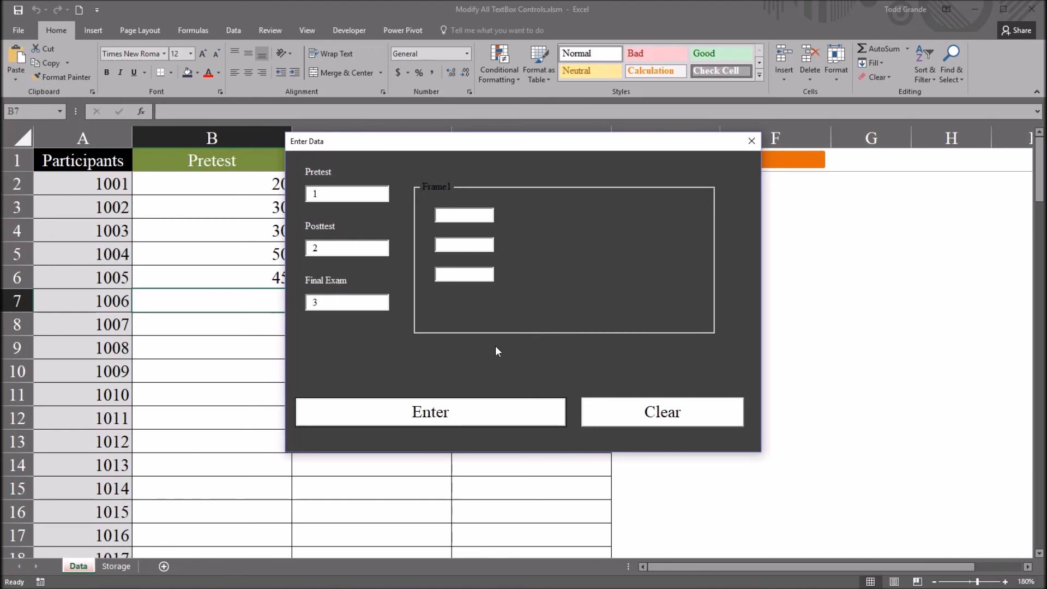